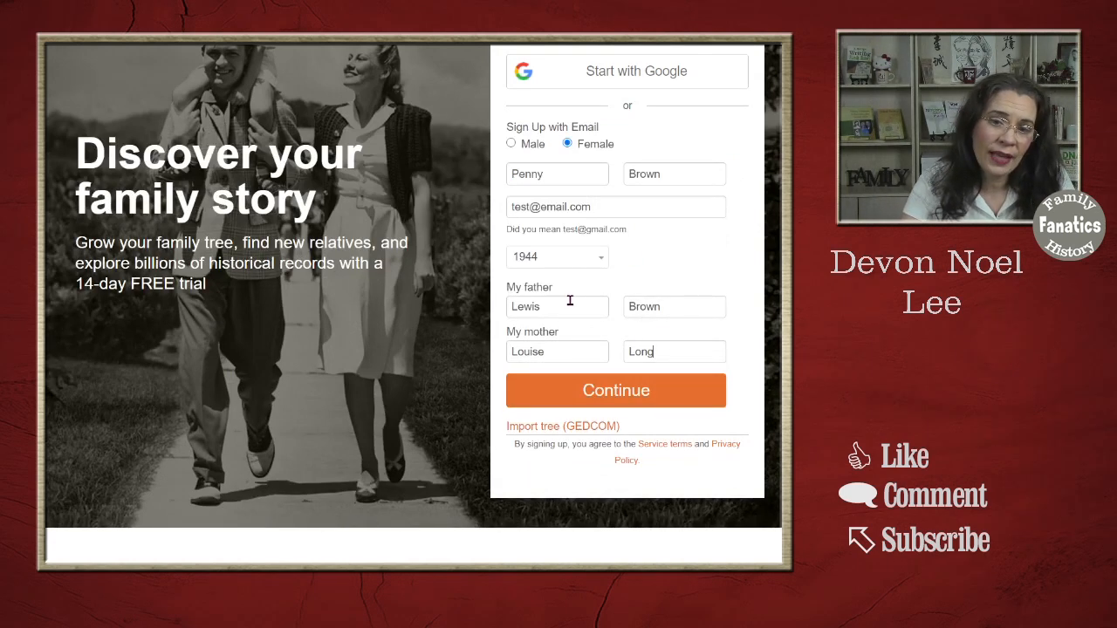
# - Edit the mother's surname field in the sign-up wizard before moving to step 2
pyautogui.click(709, 344)
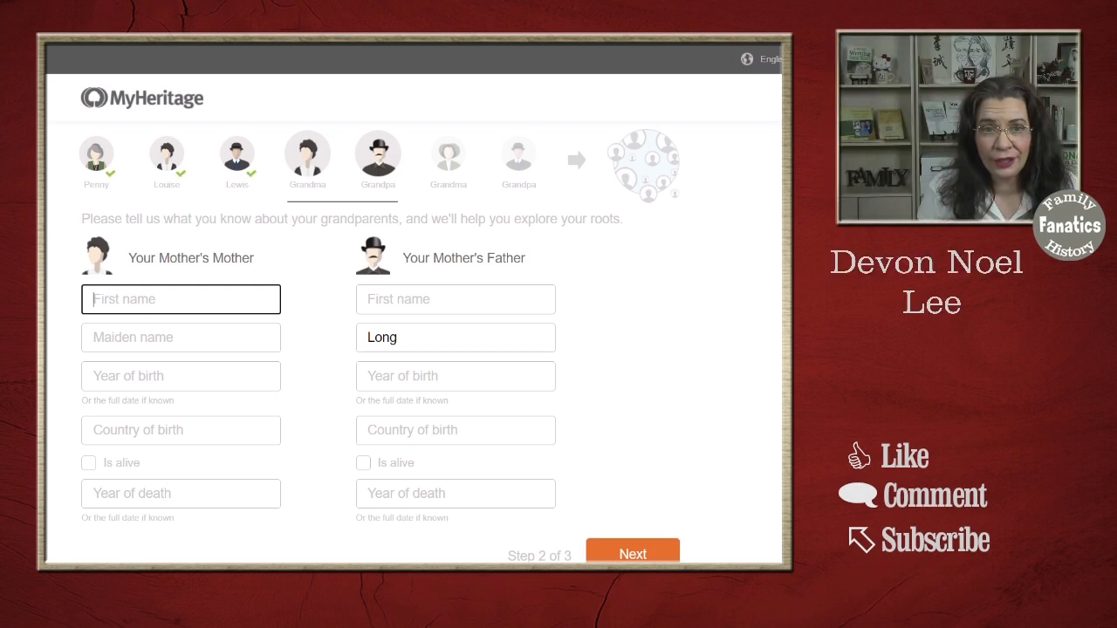
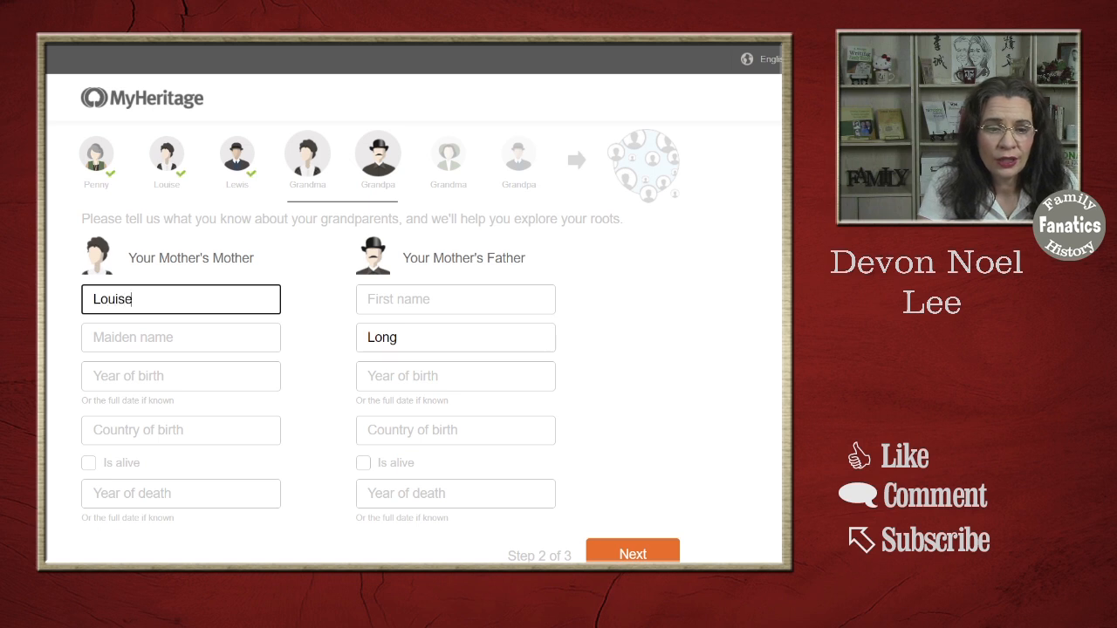
# - Enter the maternal grandmother's first name and maiden name
pyautogui.press('Tab')
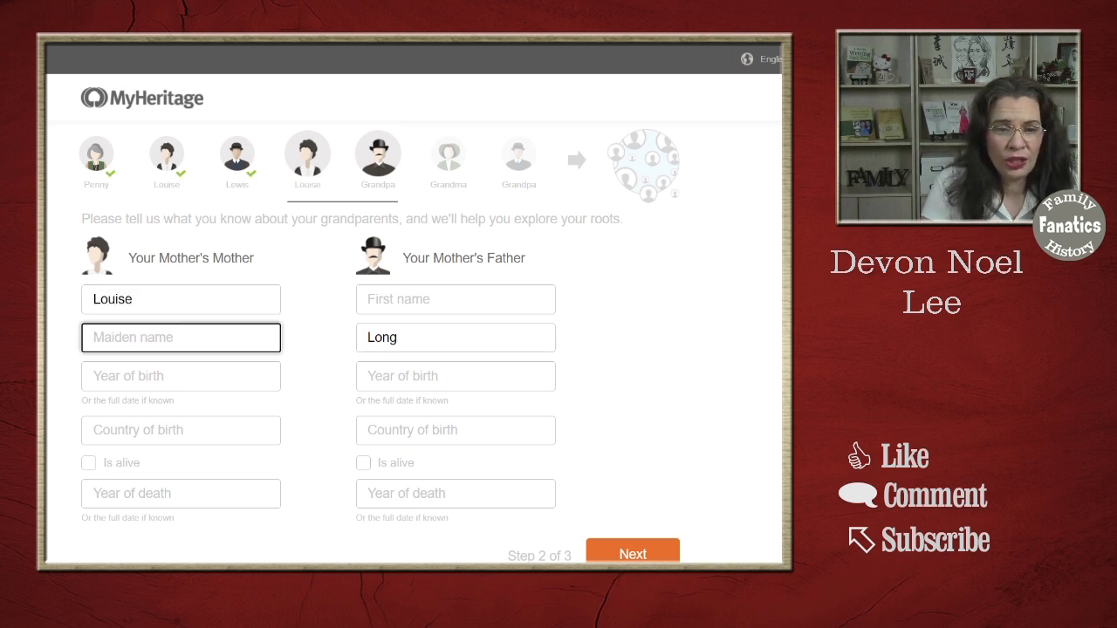
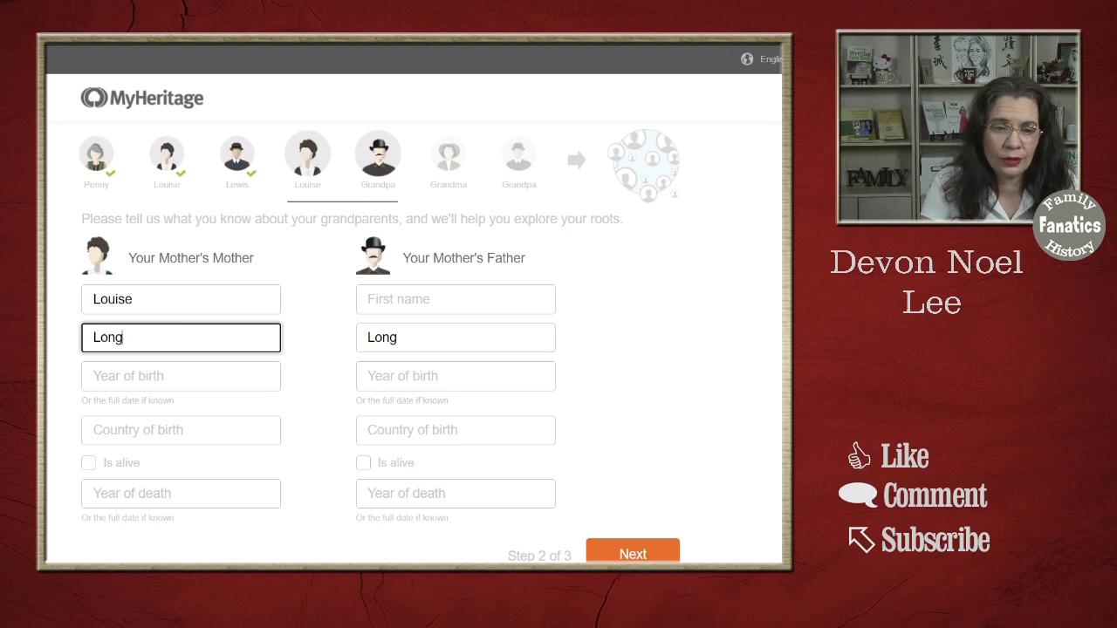
pyautogui.press('Tab')
# - Complete the maternal grandparents' years (1920/2012, 1918/1978) and United States birthplace, then continue to step 3
pyautogui.write('2')
pyautogui.press('BackSpace')
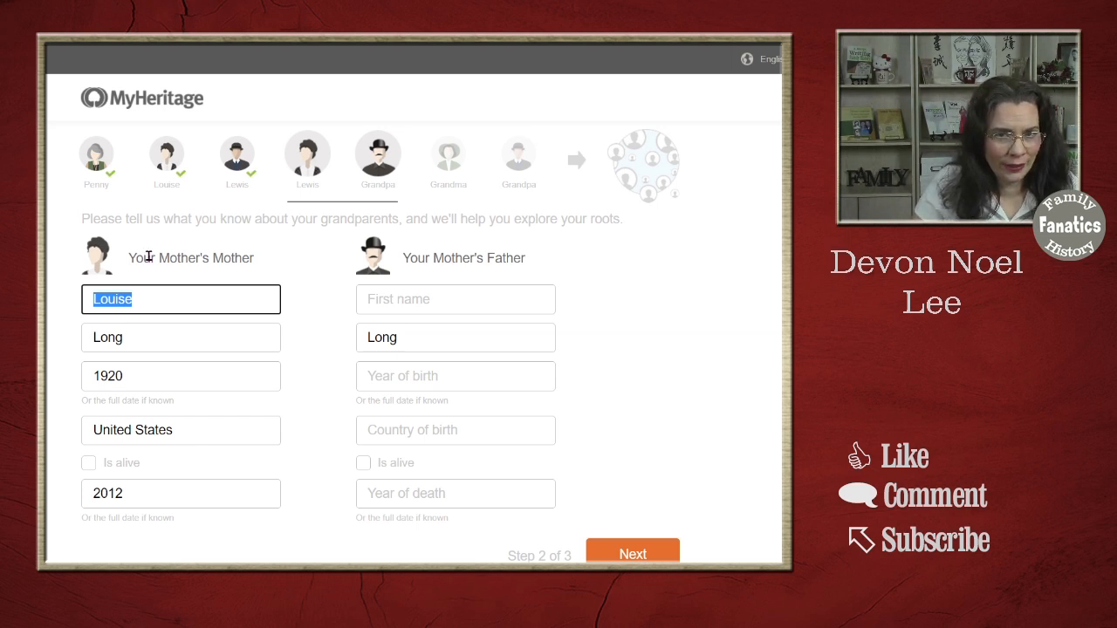
pyautogui.moveTo(137, 259); pyautogui.dragTo(528, 258)
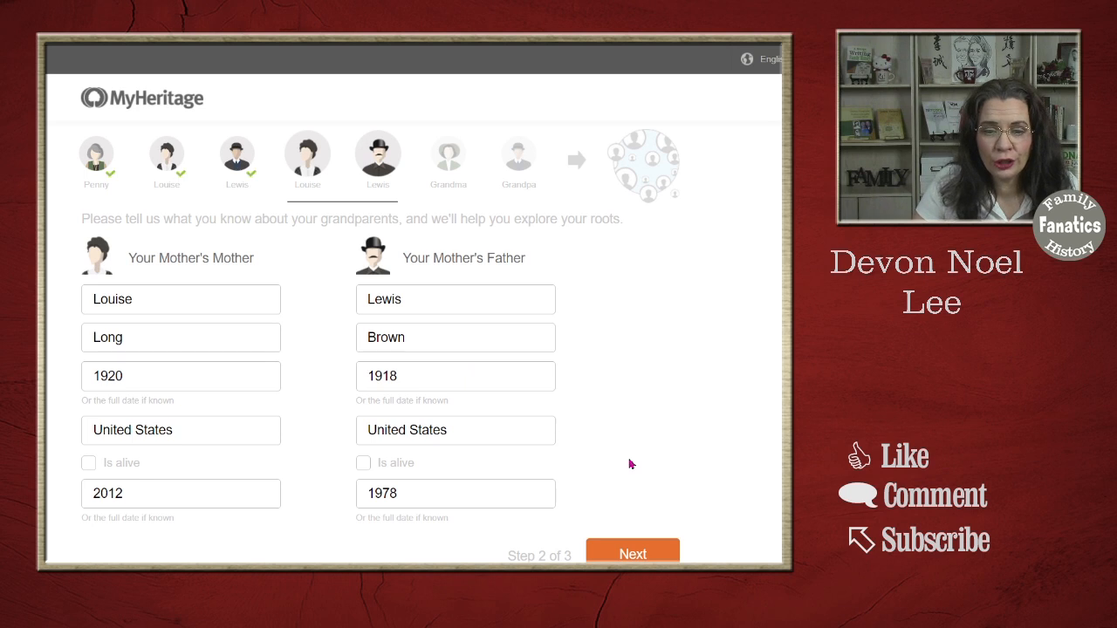
pyautogui.click(644, 555)
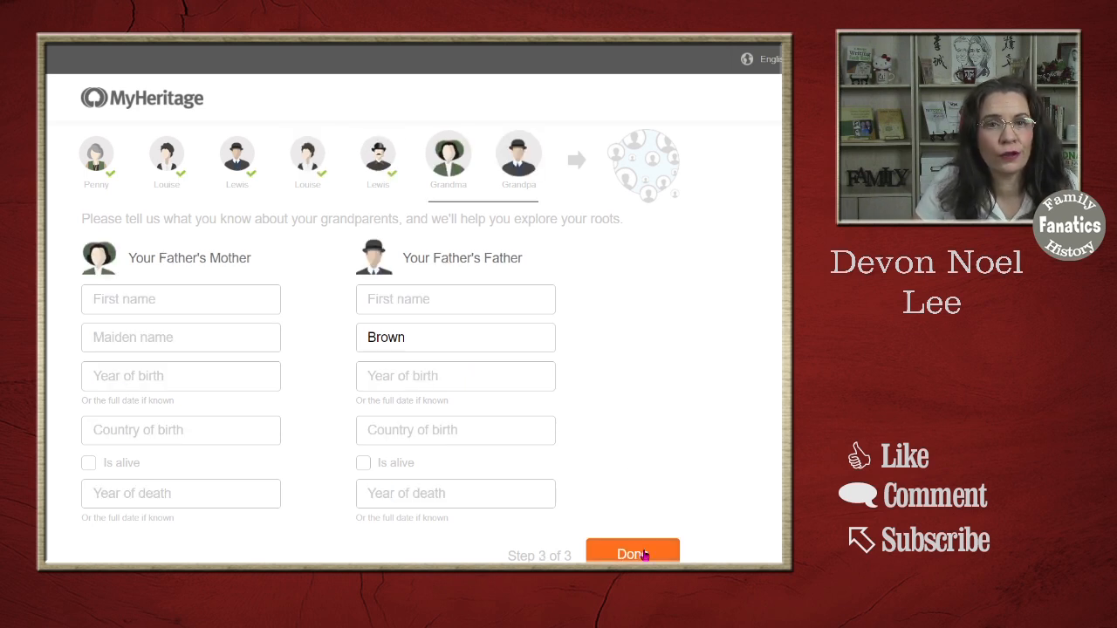
# - Finish step 3 of the wizard to create the seven-person family tree
pyautogui.click(632, 553)
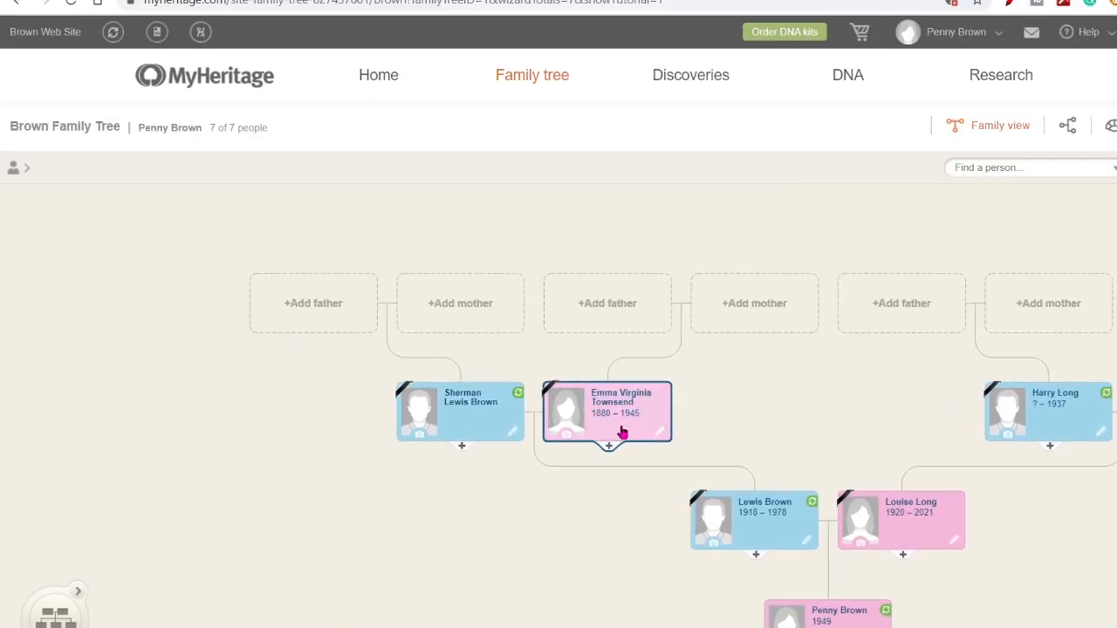
# - Add a deceased father above the paternal grandmother's card, entering his first and middle names
pyautogui.click(613, 308)
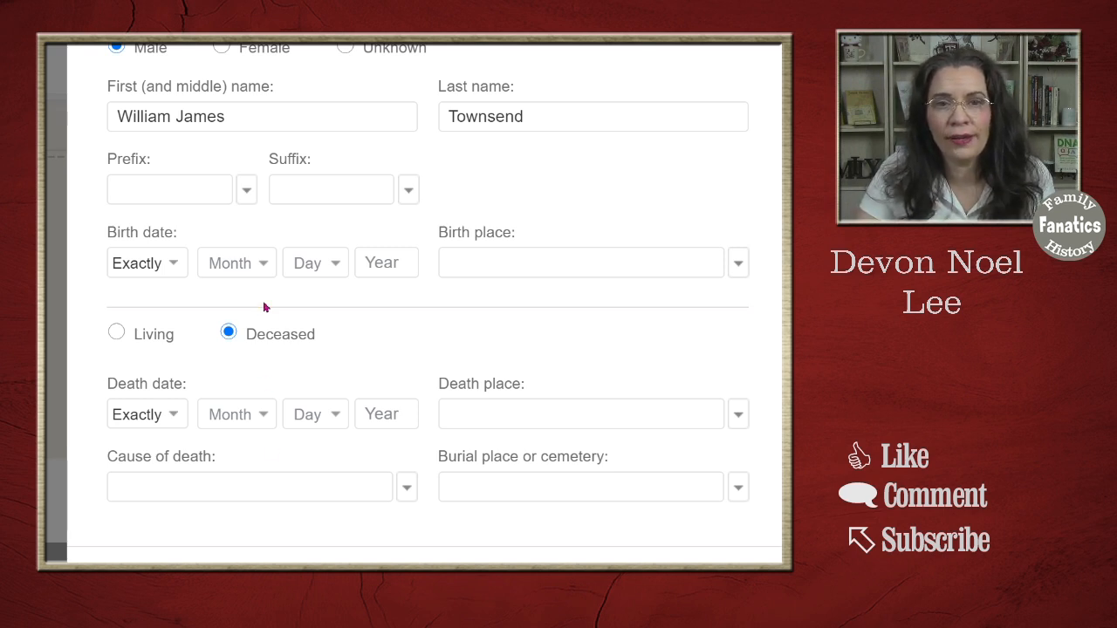
# - Set the ancestor's birth date qualifier to Before with year 1918
pyautogui.click(169, 266)
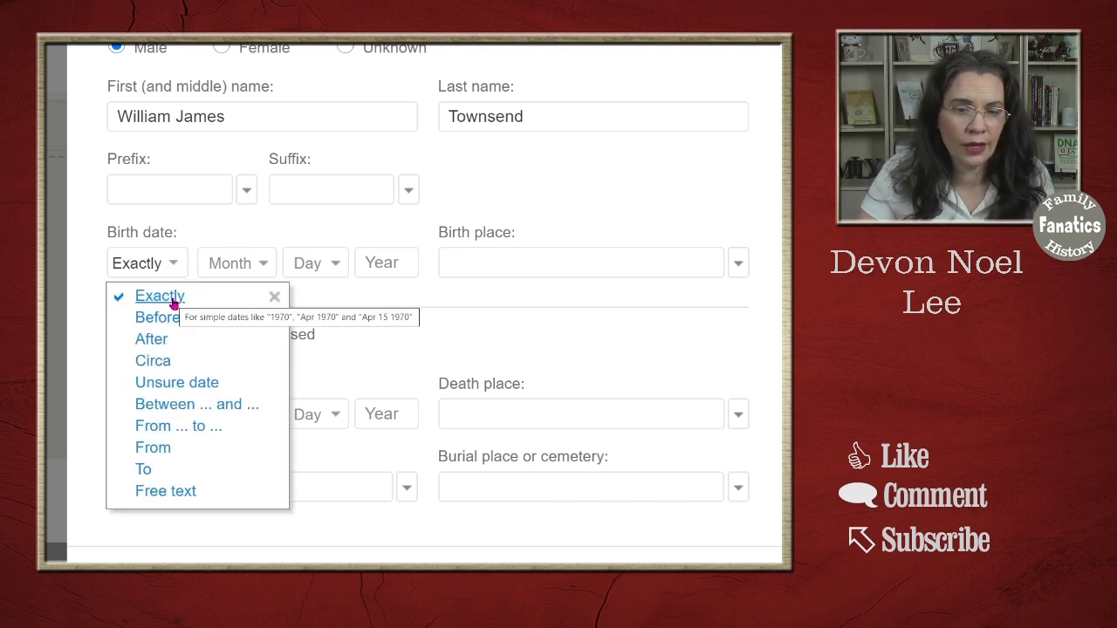
pyautogui.click(169, 319)
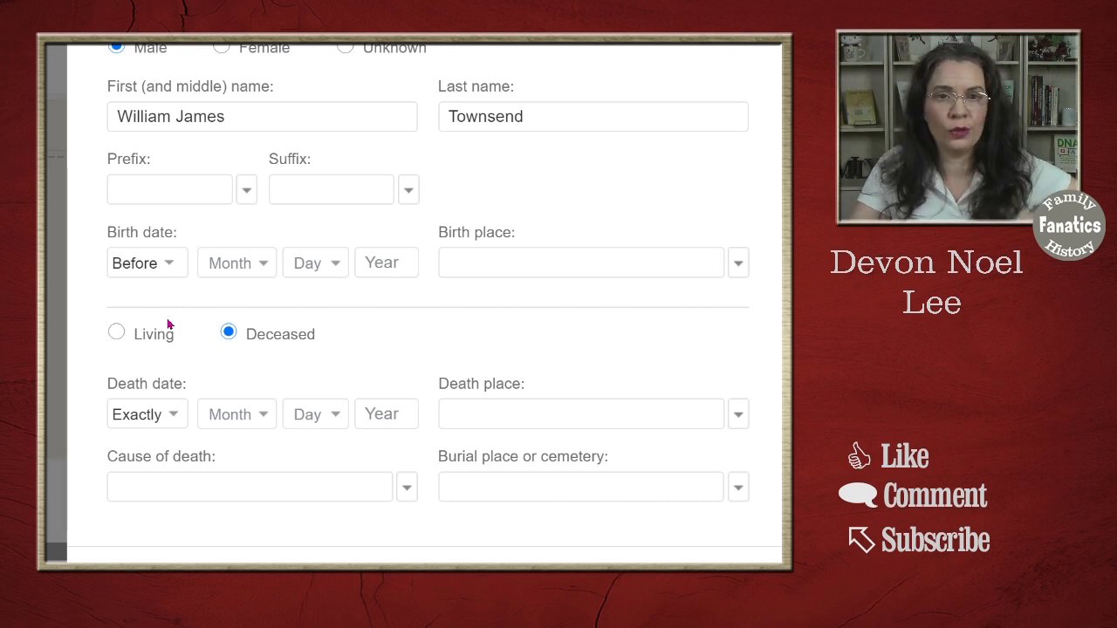
pyautogui.click(384, 261)
pyautogui.write('1918')
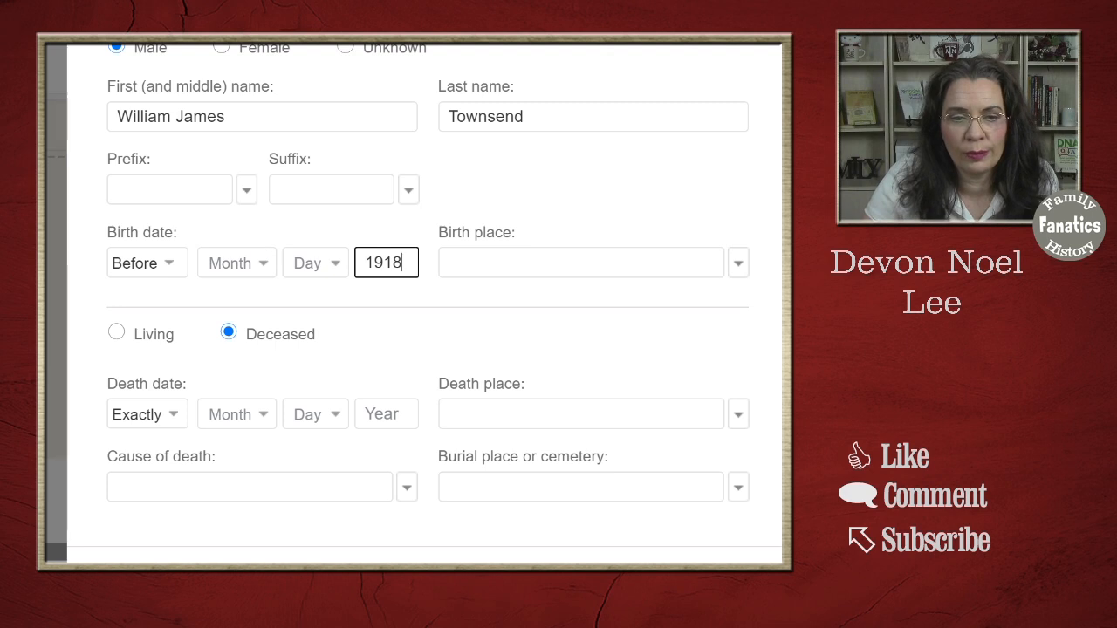
pyautogui.click(173, 268)
pyautogui.click(174, 271)
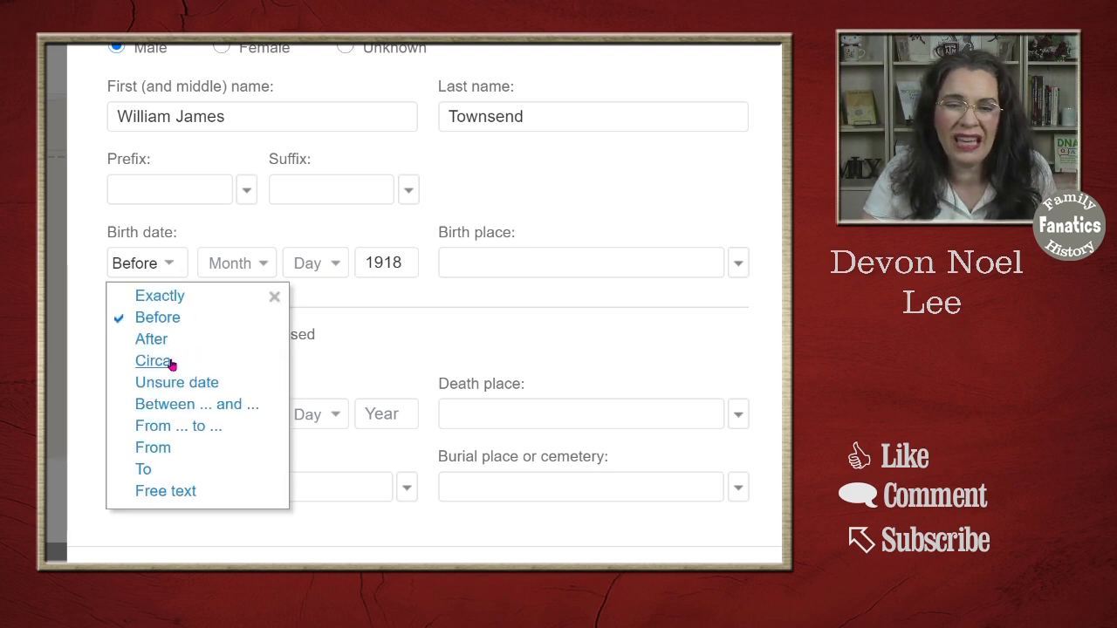
# - Change the birth date to a range between 1841 and 1843
pyautogui.click(167, 410)
pyautogui.moveTo(465, 262); pyautogui.dragTo(493, 248)
pyautogui.write('1848')
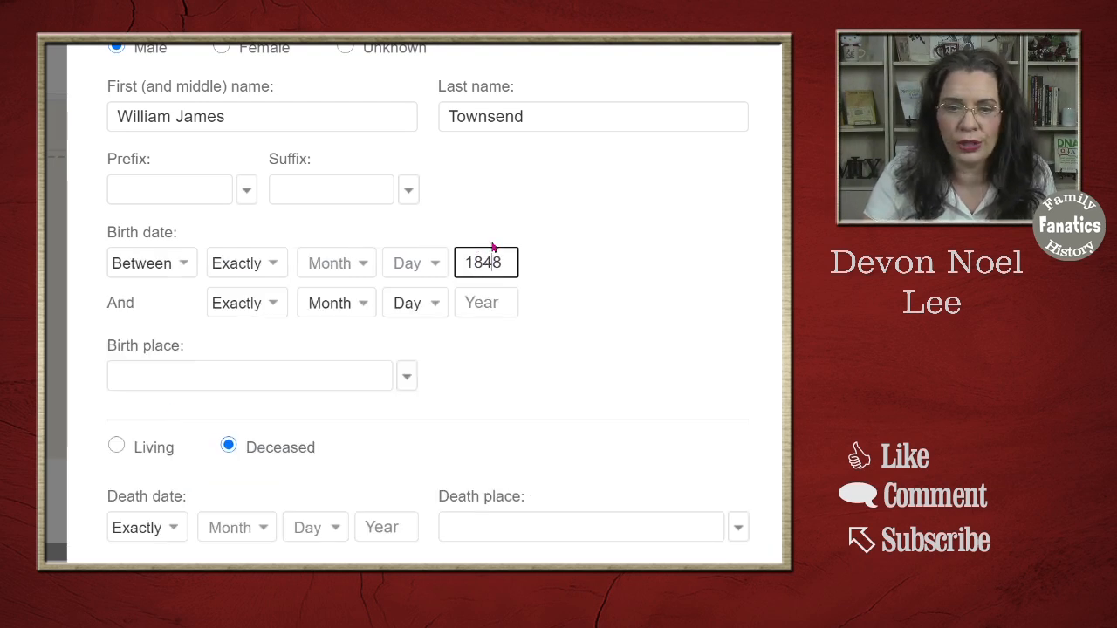
pyautogui.press('BackSpace')
pyautogui.write('1')
pyautogui.click(488, 304)
pyautogui.write('1843')
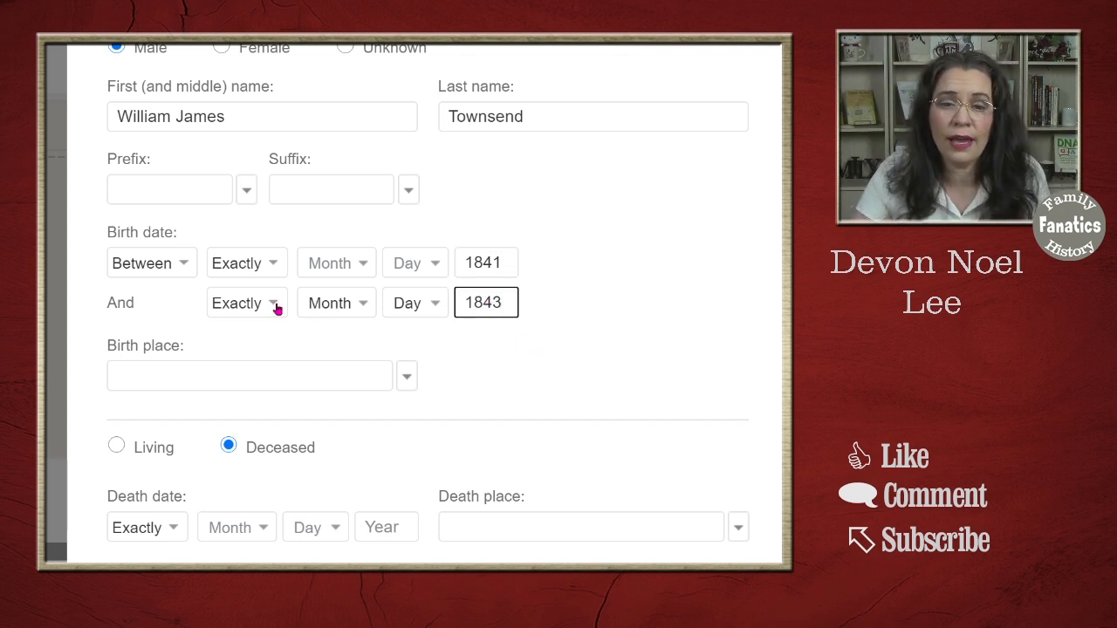
# - Switch the birth date back to an exact year and set it to 1842
pyautogui.click(183, 264)
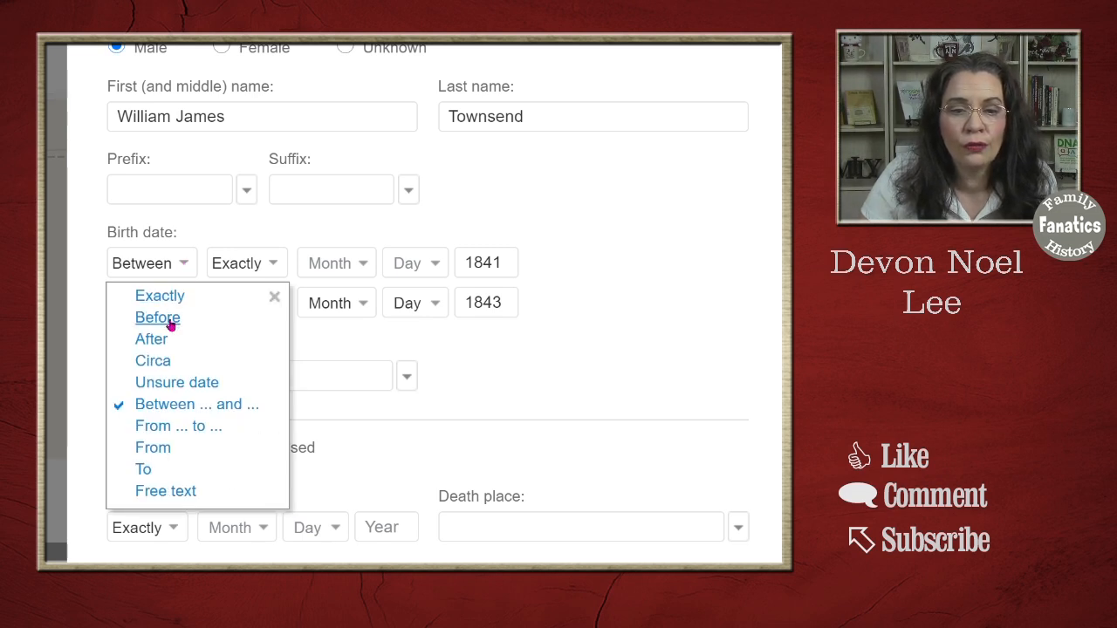
pyautogui.click(169, 300)
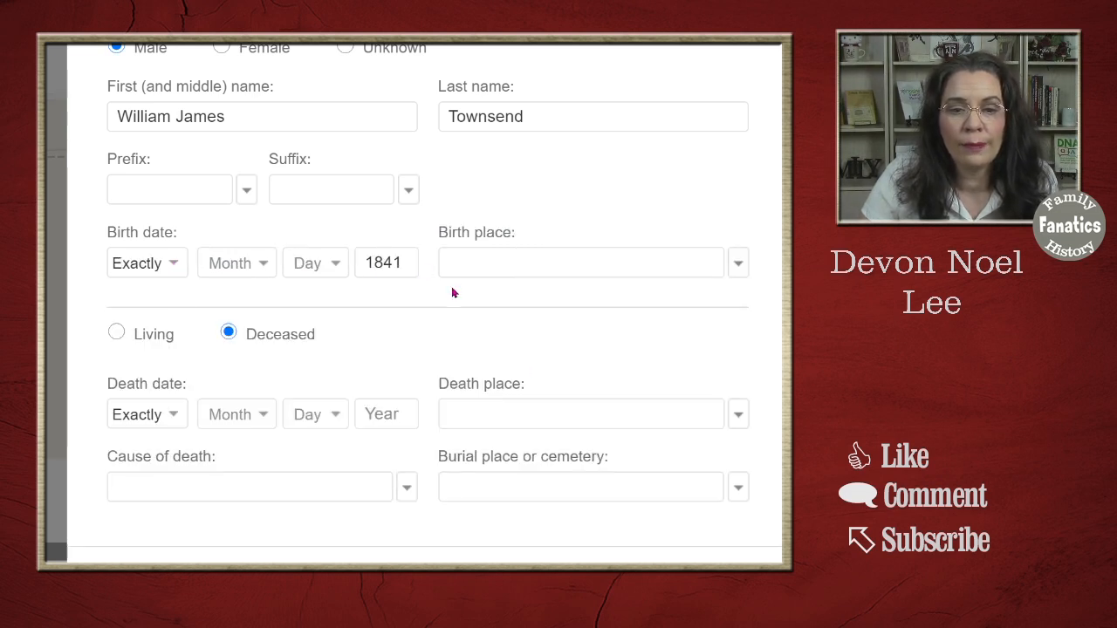
pyautogui.doubleClick(399, 262)
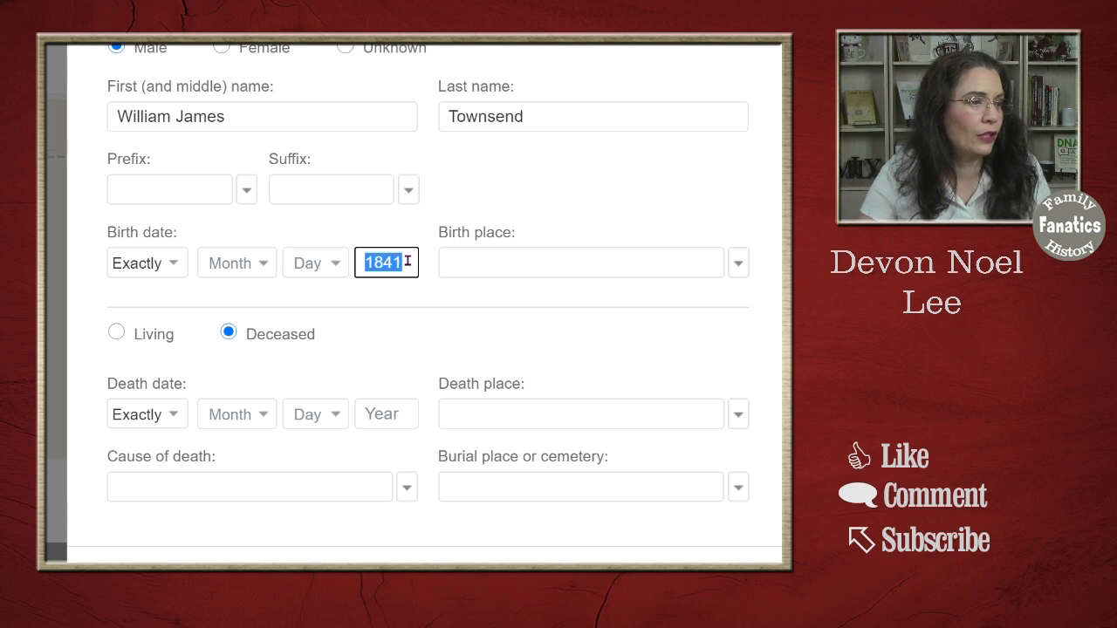
pyautogui.write('1842')
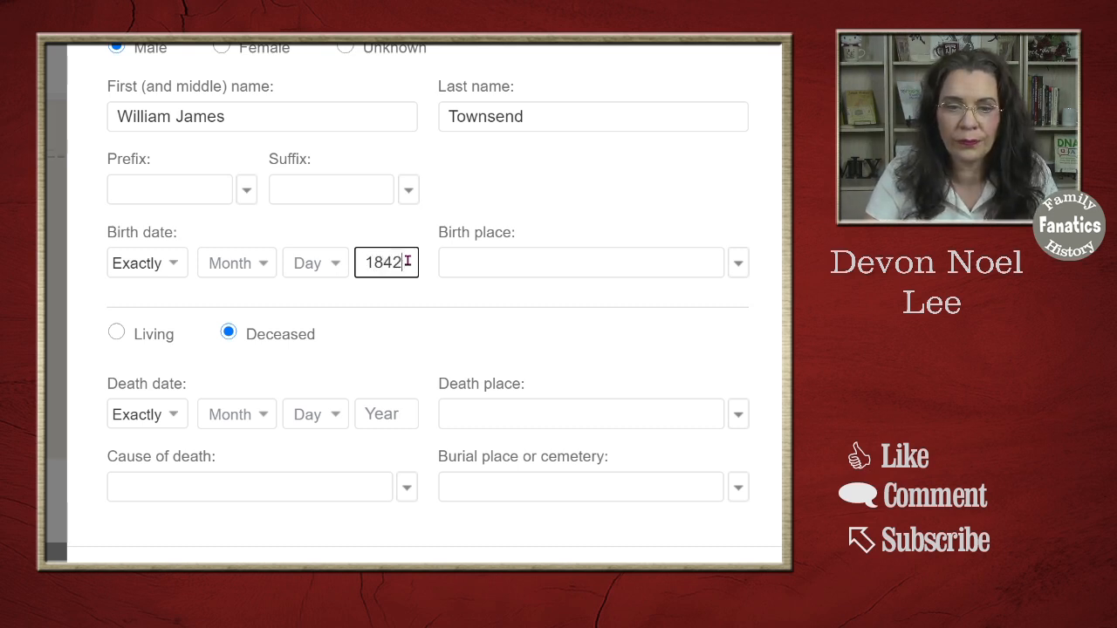
pyautogui.press('Tab')
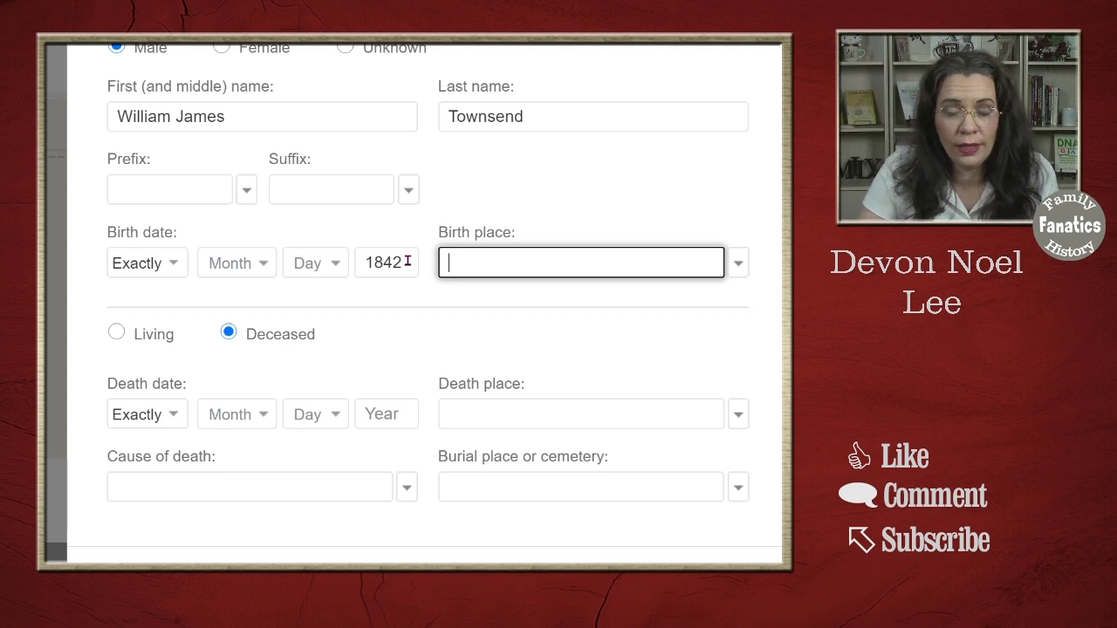
# - Set the birthplace to Franklin County, Ohio, United States, starting from the Columbus suggestion
pyautogui.click(736, 265)
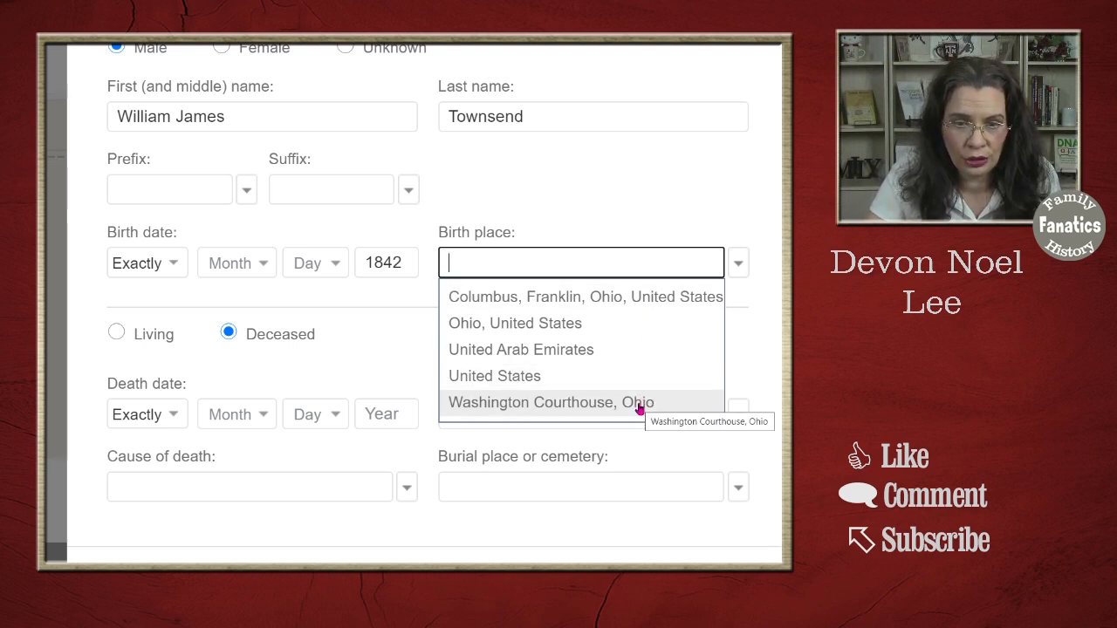
pyautogui.click(535, 304)
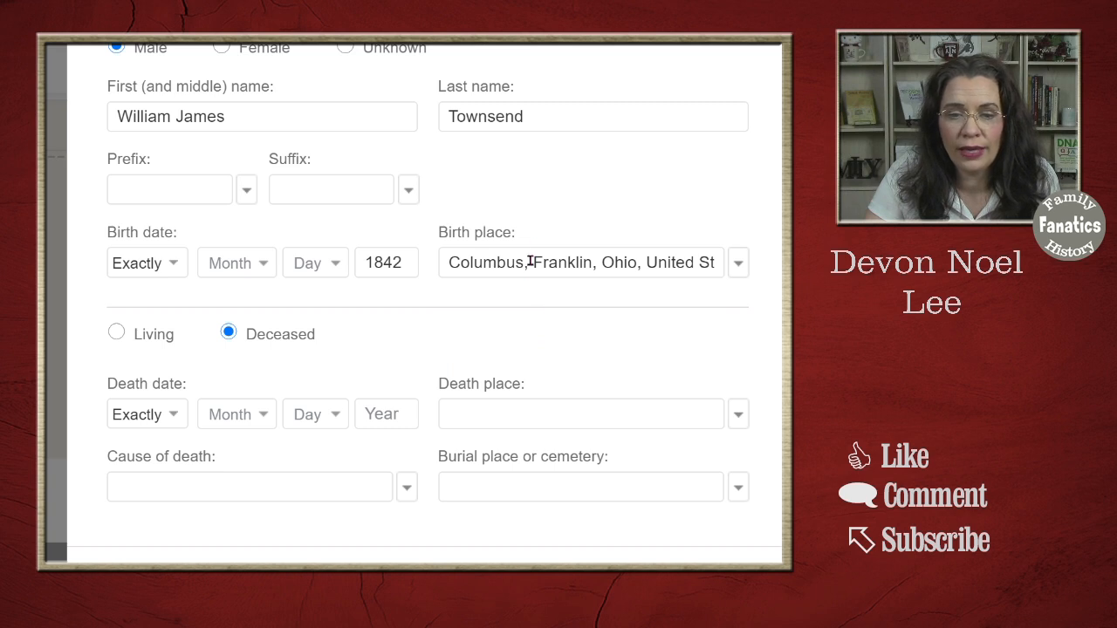
pyautogui.moveTo(530, 261); pyautogui.dragTo(337, 261)
pyautogui.press('BackSpace')
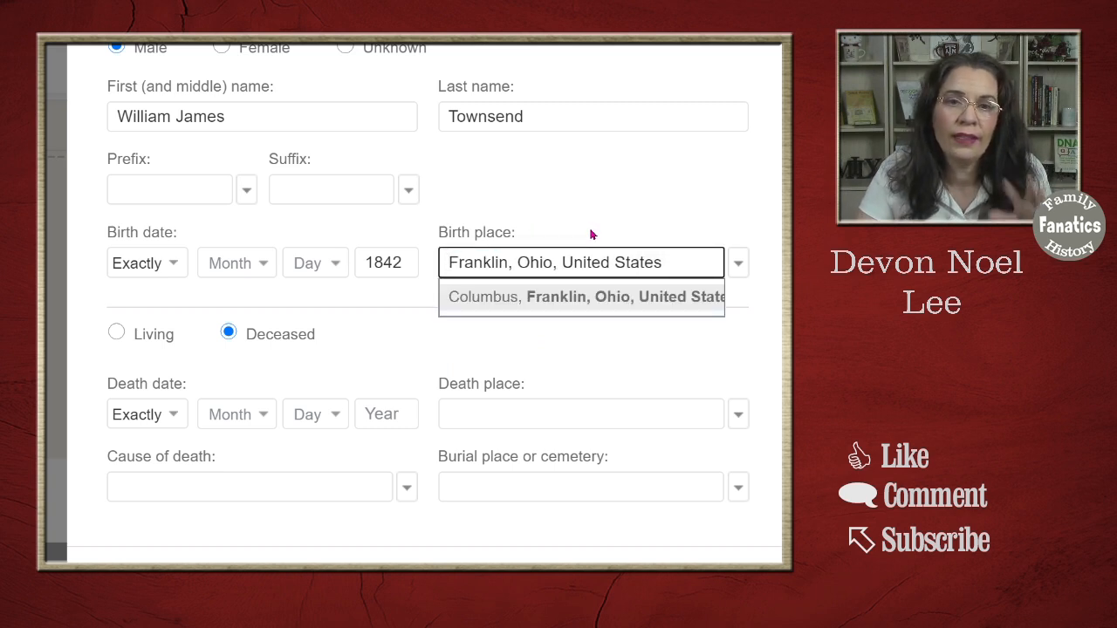
pyautogui.click(551, 234)
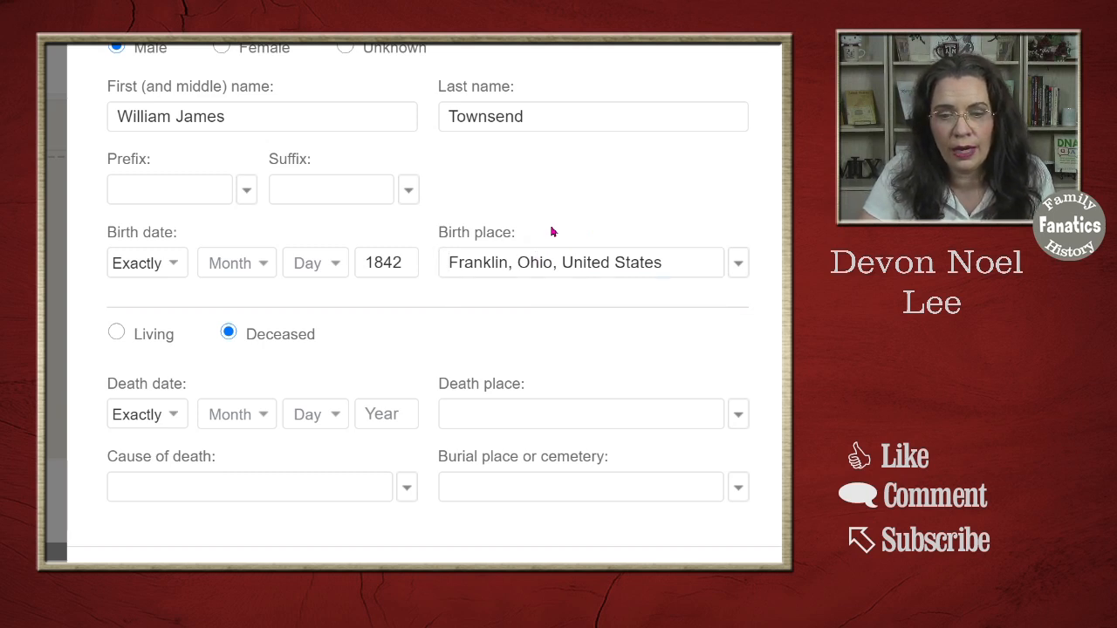
pyautogui.click(508, 262)
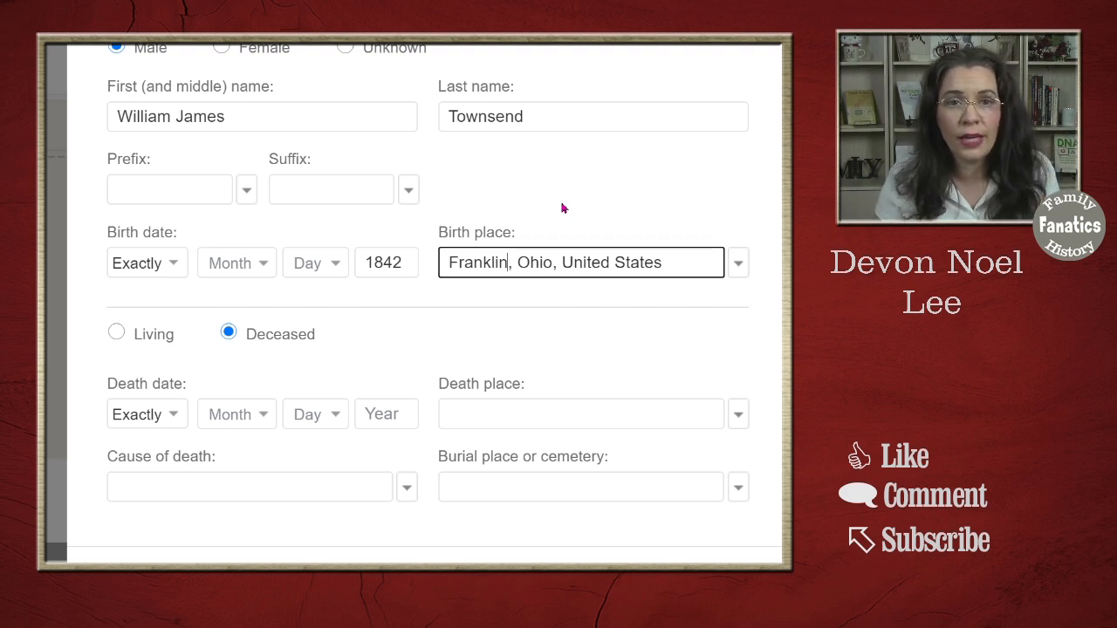
pyautogui.write('County')
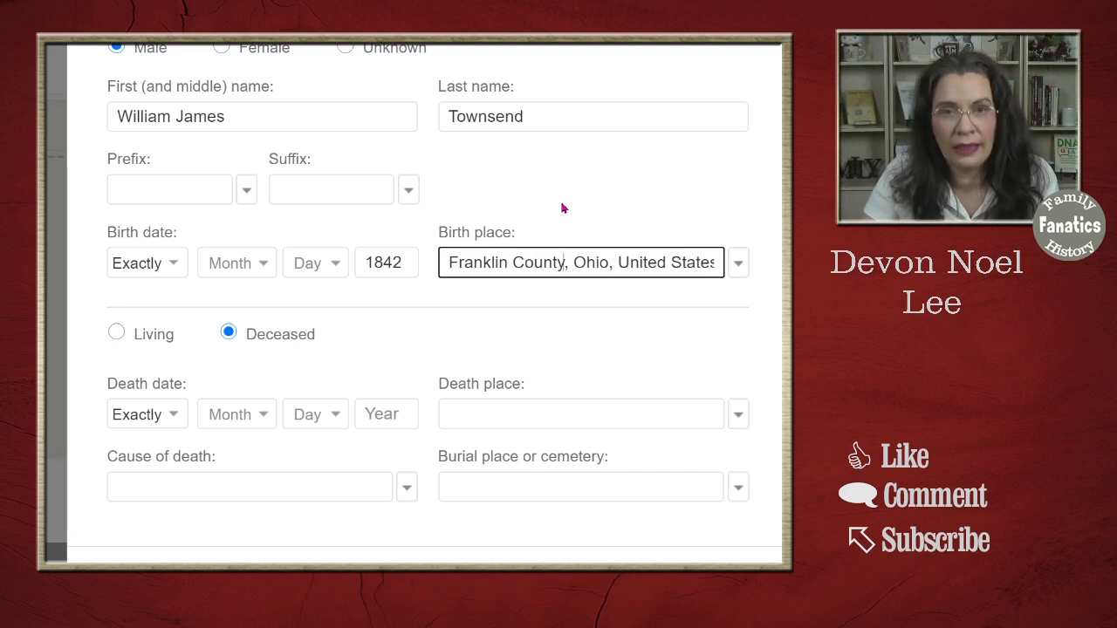
pyautogui.scroll(-1, 358, 460)
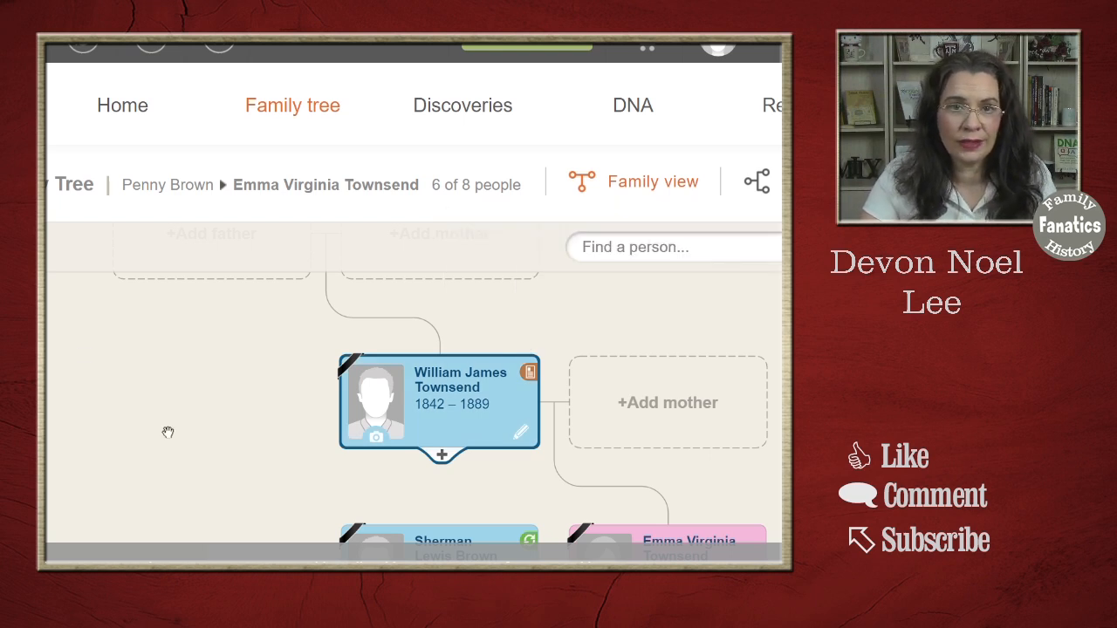
# - Pan the tree and start adding a mother beside the new 1842–1889 father
pyautogui.moveTo(179, 424); pyautogui.dragTo(137, 356)
pyautogui.click(619, 334)
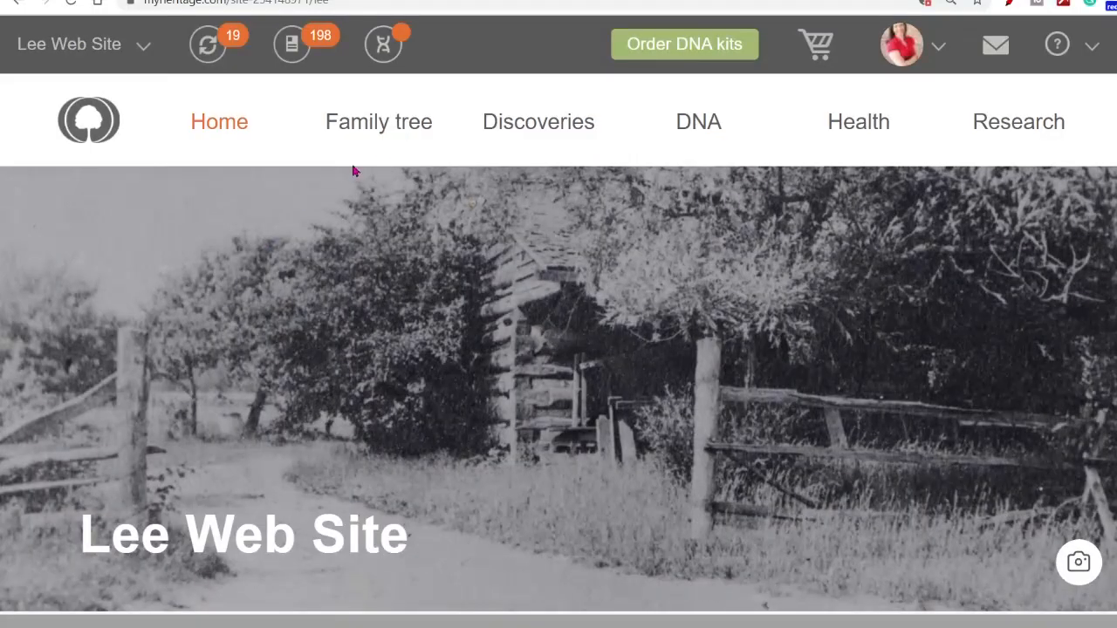
# - Import and upload test.ged through Family tree > Import GEDCOM
pyautogui.moveTo(388, 127)
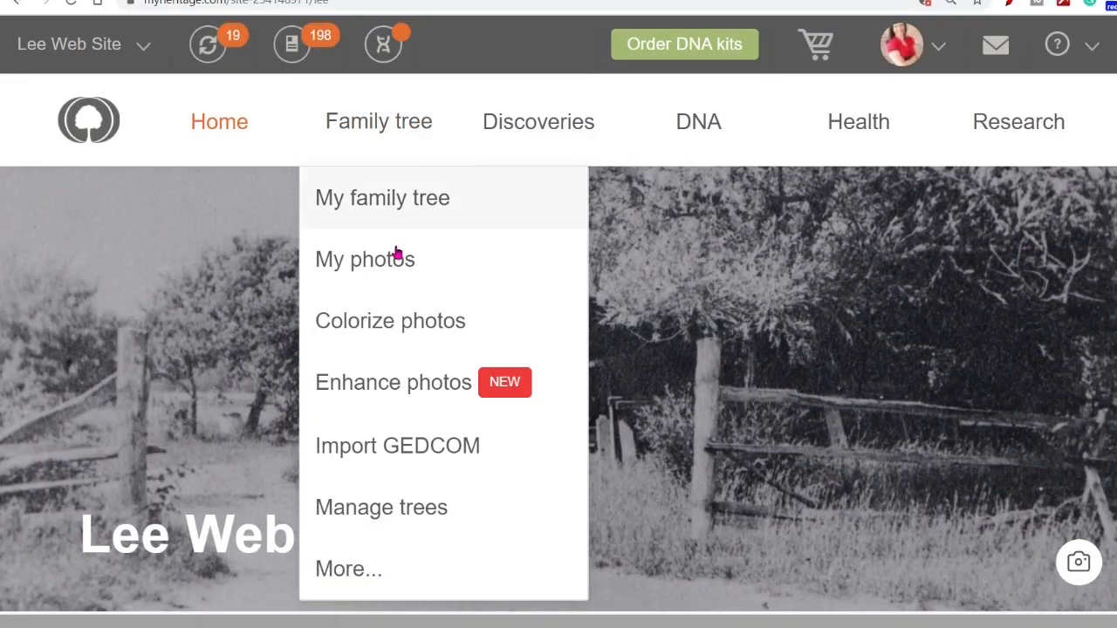
pyautogui.click(379, 448)
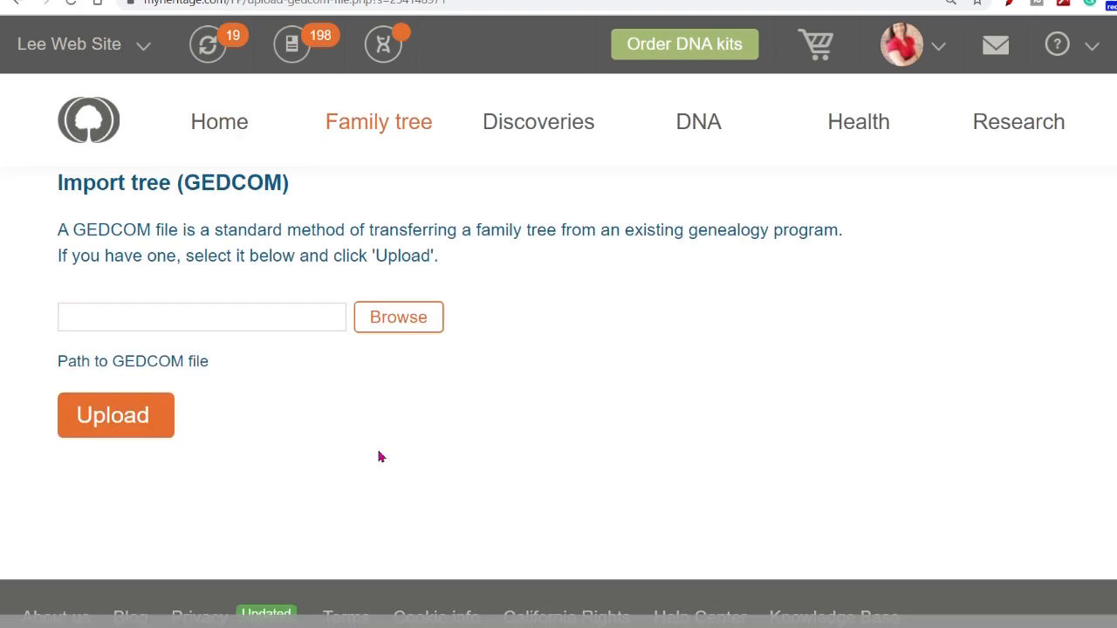
pyautogui.click(417, 329)
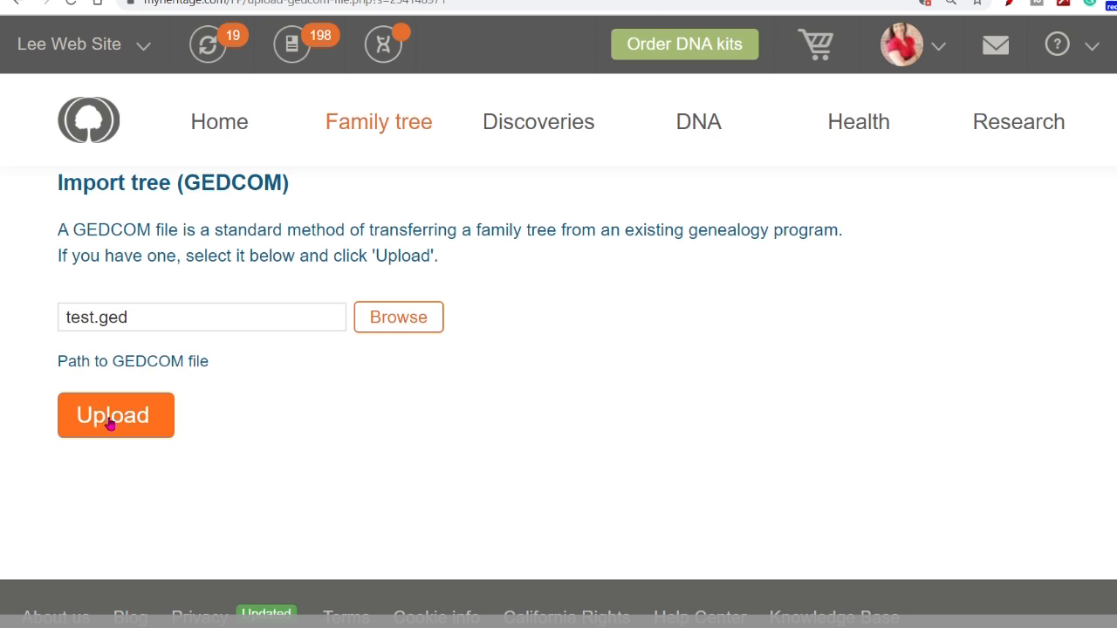
pyautogui.click(110, 425)
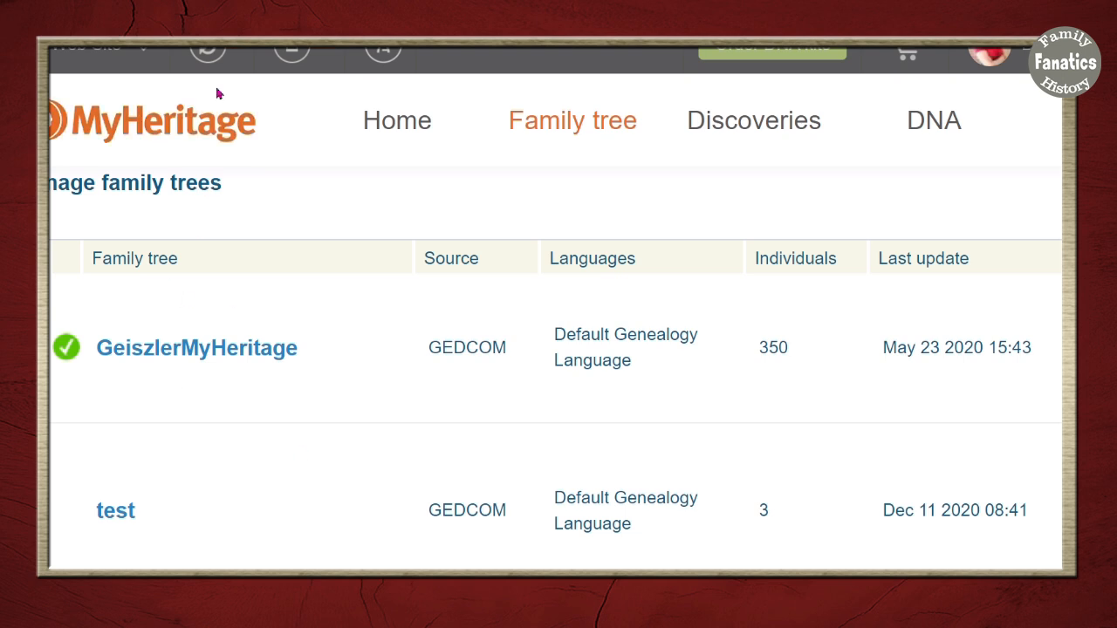
# - Open the imported test tree from Manage trees, then switch to another family site's tree
pyautogui.moveTo(534, 135)
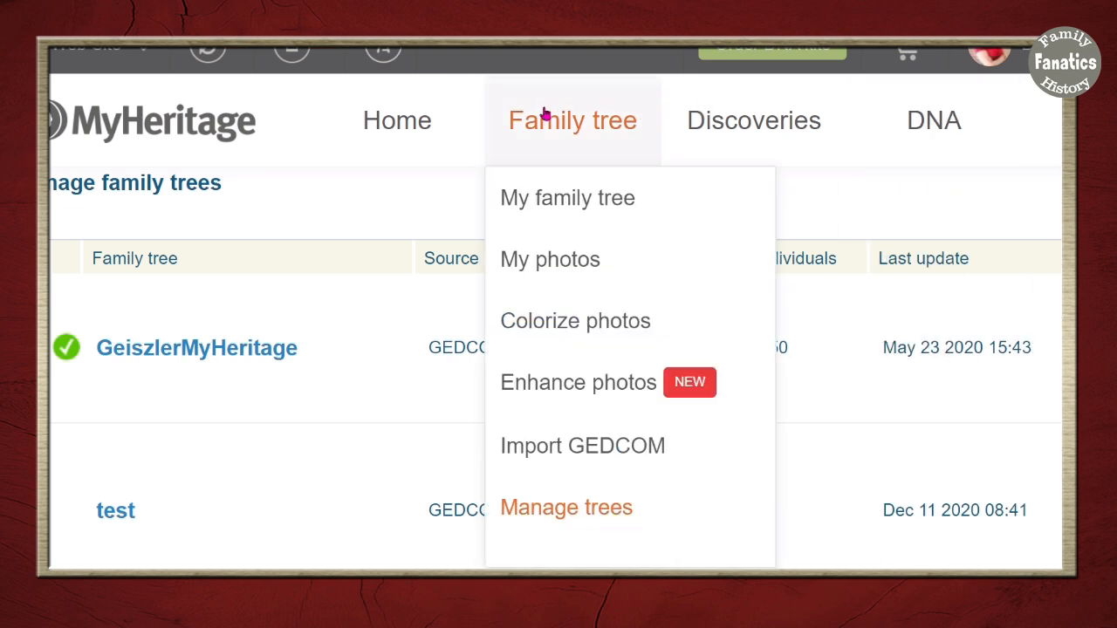
pyautogui.click(539, 515)
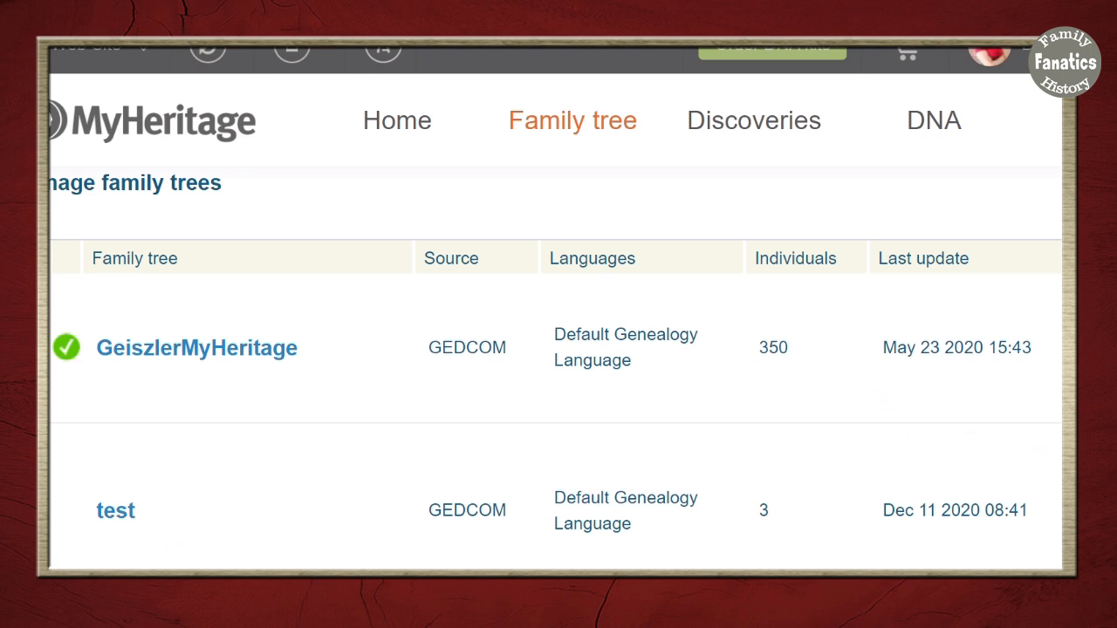
pyautogui.click(661, 524)
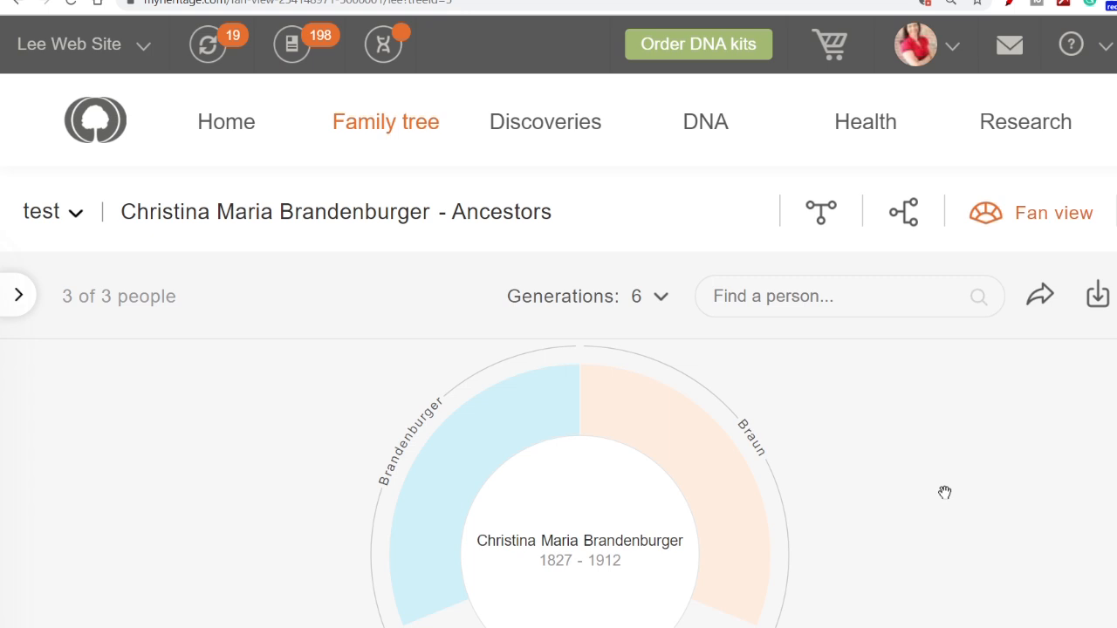
pyautogui.click(113, 55)
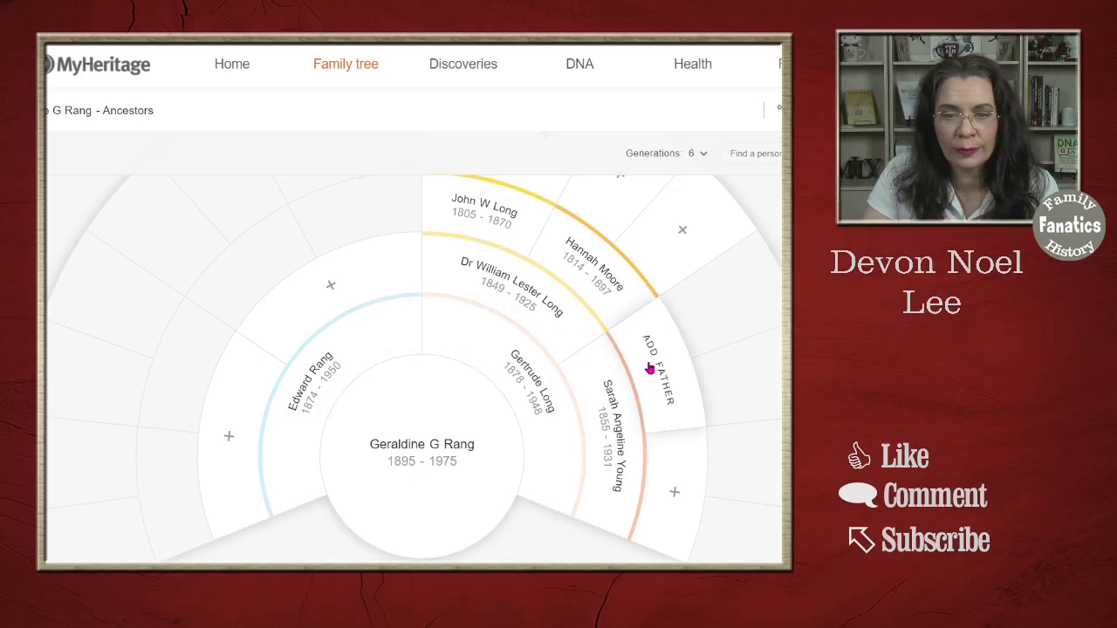
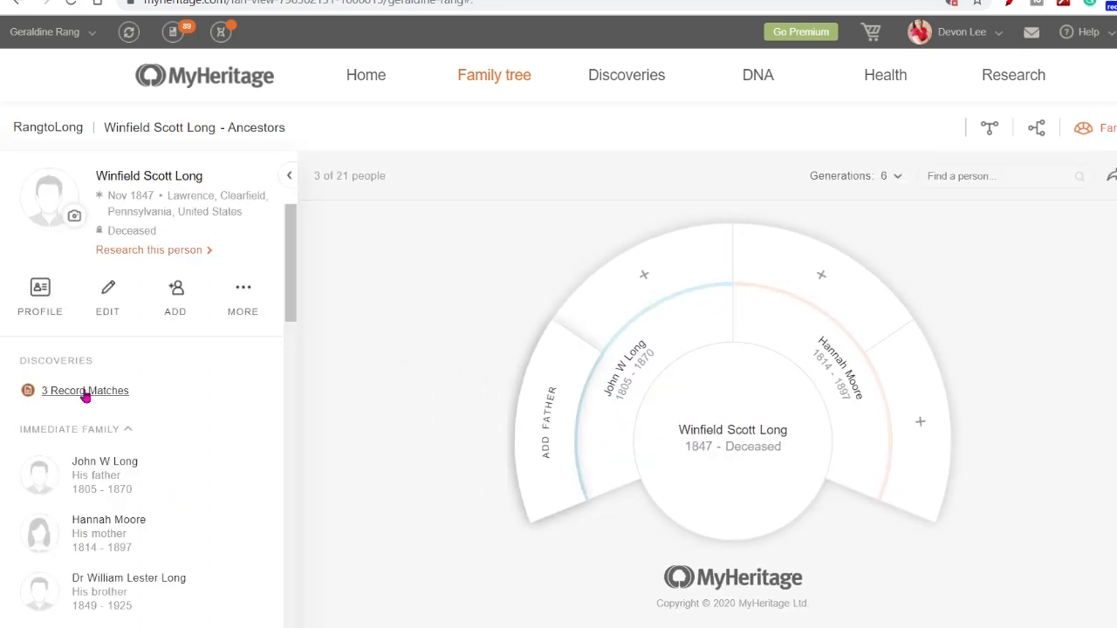
pyautogui.click(86, 391)
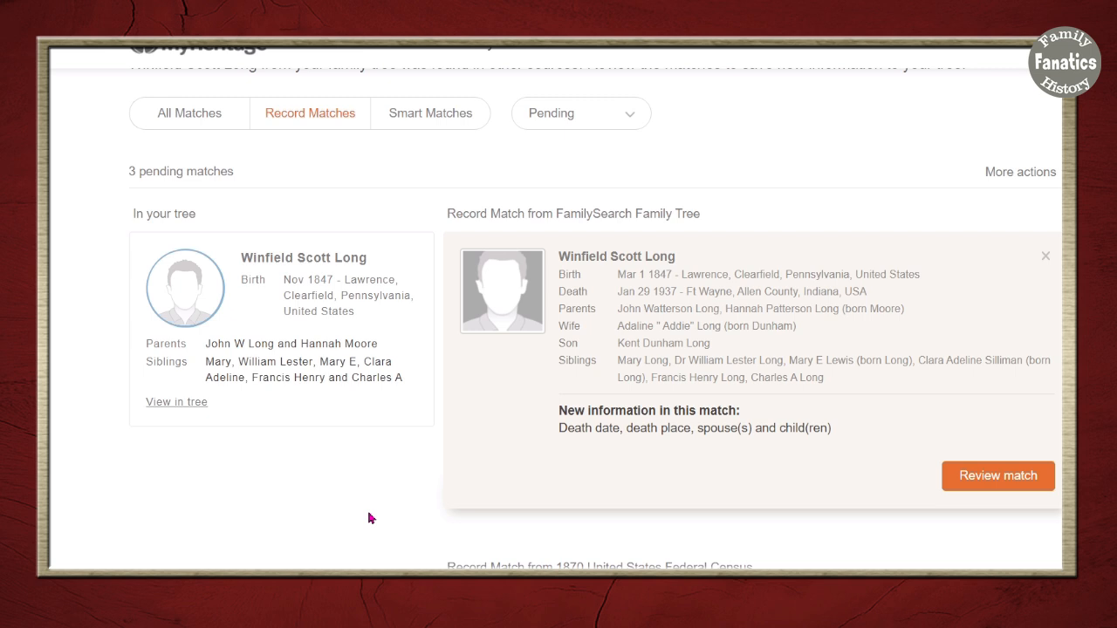
pyautogui.moveTo(608, 212)
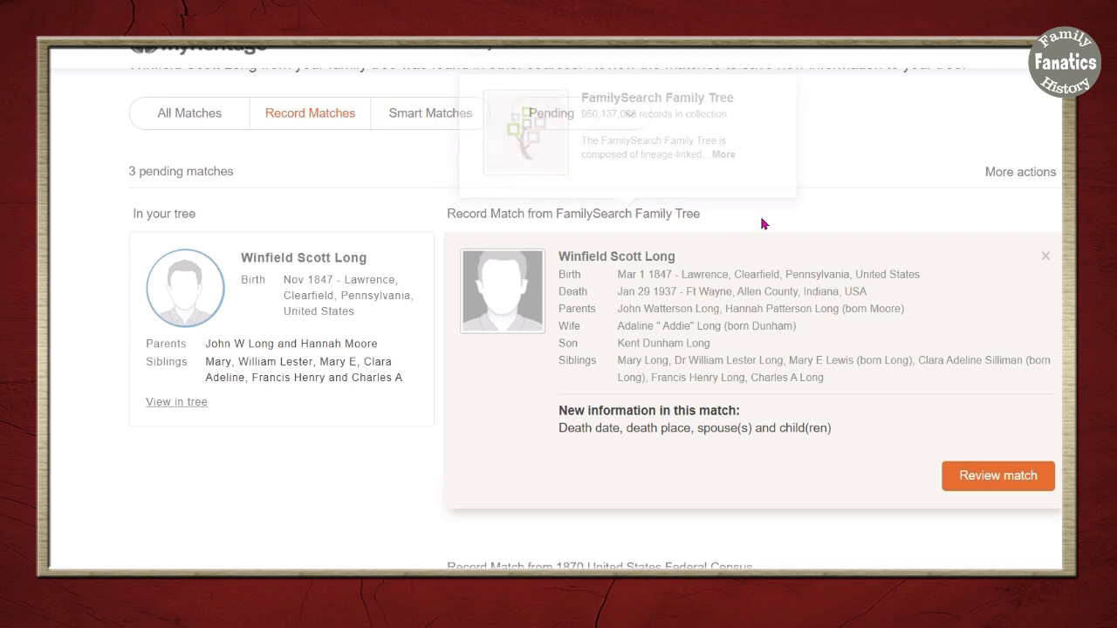
pyautogui.scroll(-5, 880, 295)
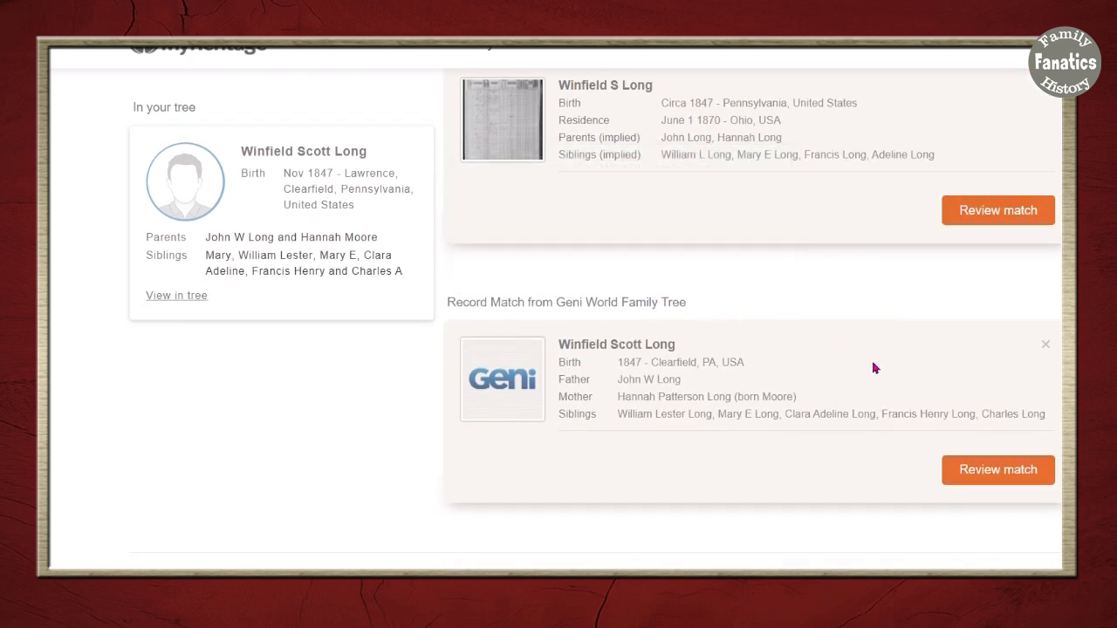
pyautogui.scroll(5, 870, 299)
pyautogui.scroll(-2, 870, 307)
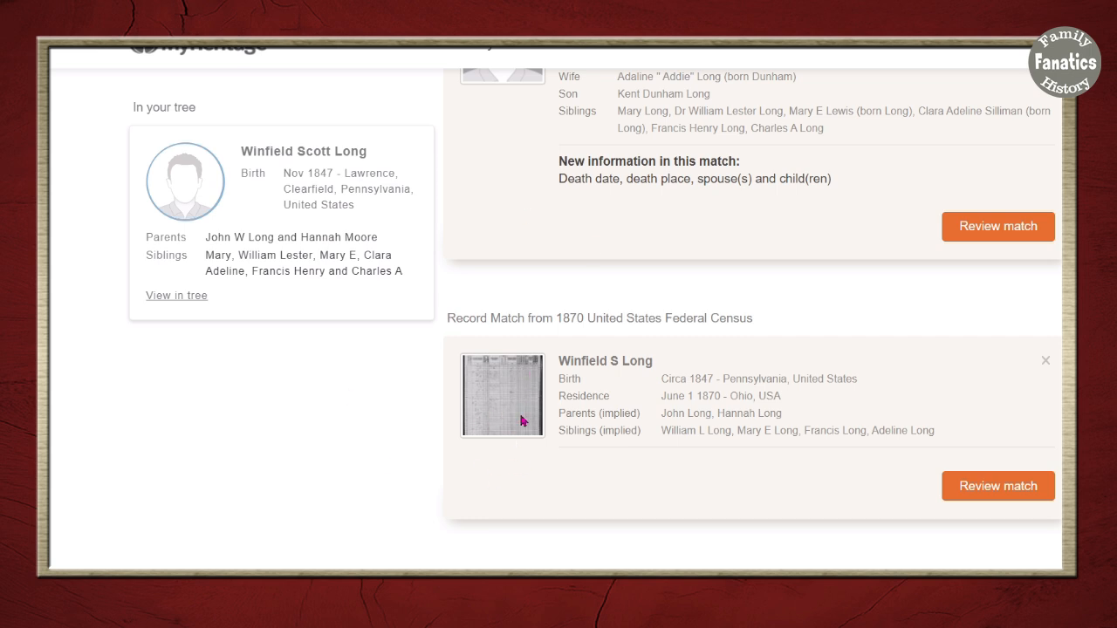
pyautogui.scroll(3, 825, 253)
pyautogui.scroll(-3, 753, 444)
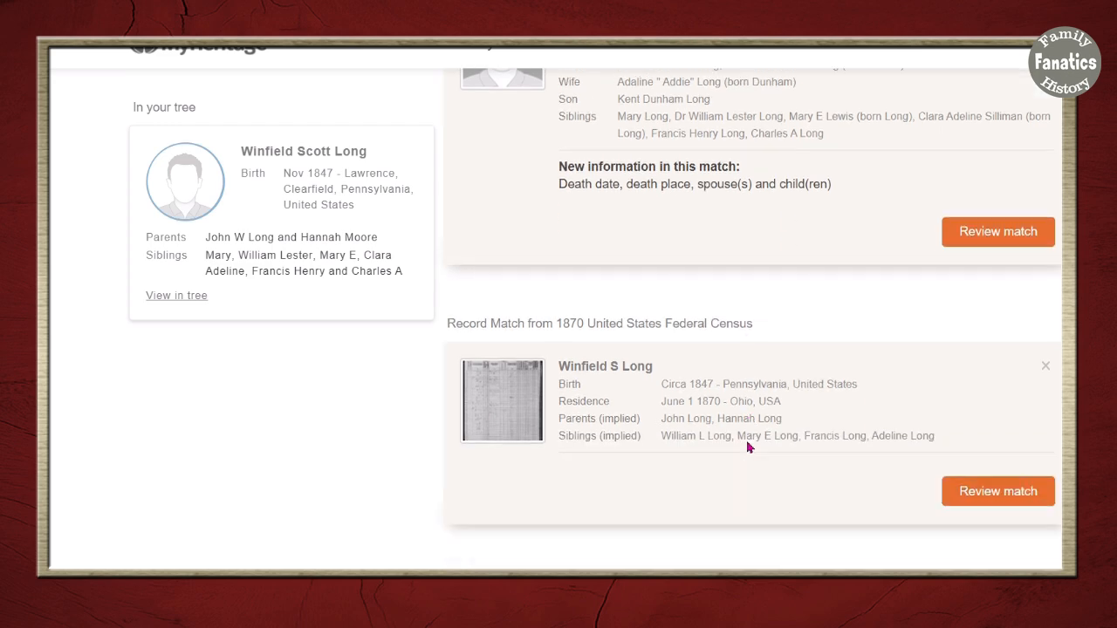
pyautogui.click(957, 482)
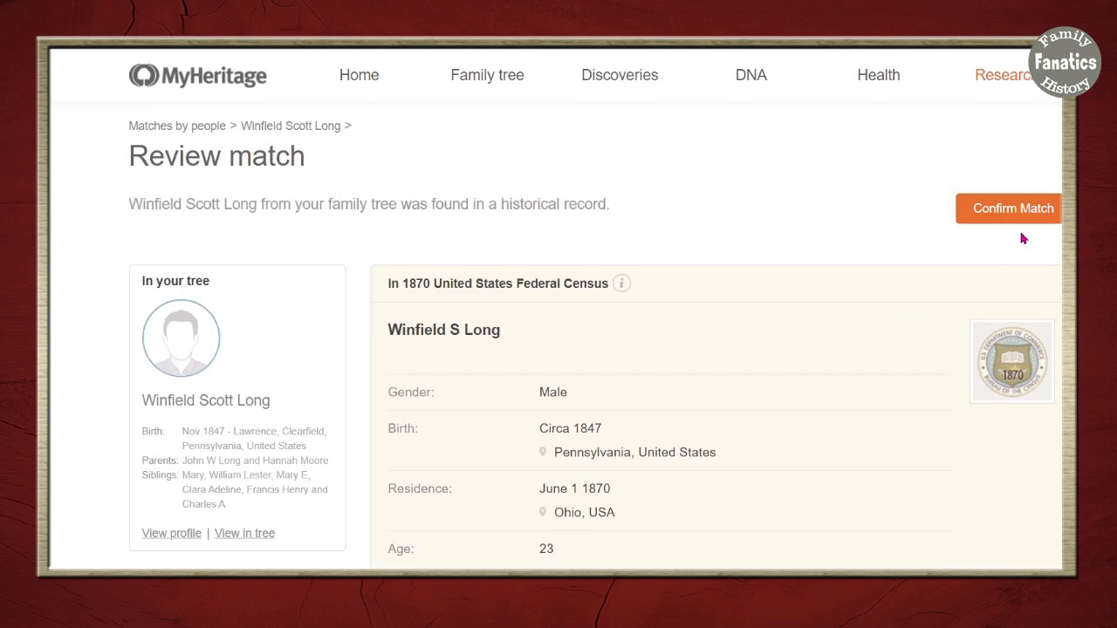
# - Confirm the 1870 census match and save its June 1 1870 Ohio residences for Winfield and six relatives
pyautogui.click(1020, 209)
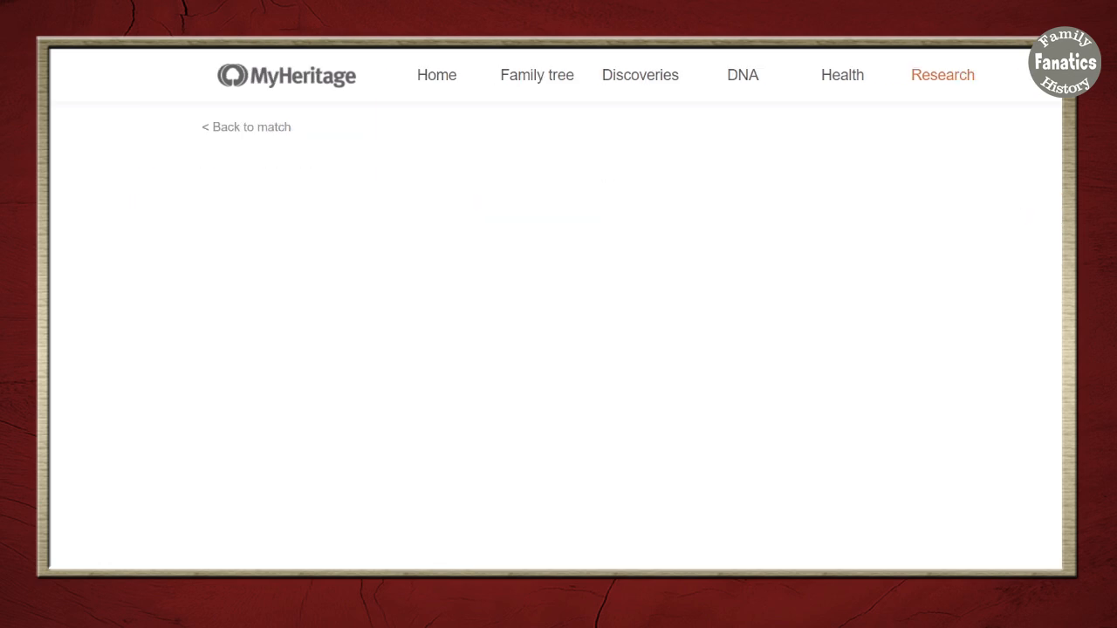
pyautogui.scroll(-5, 558, 349)
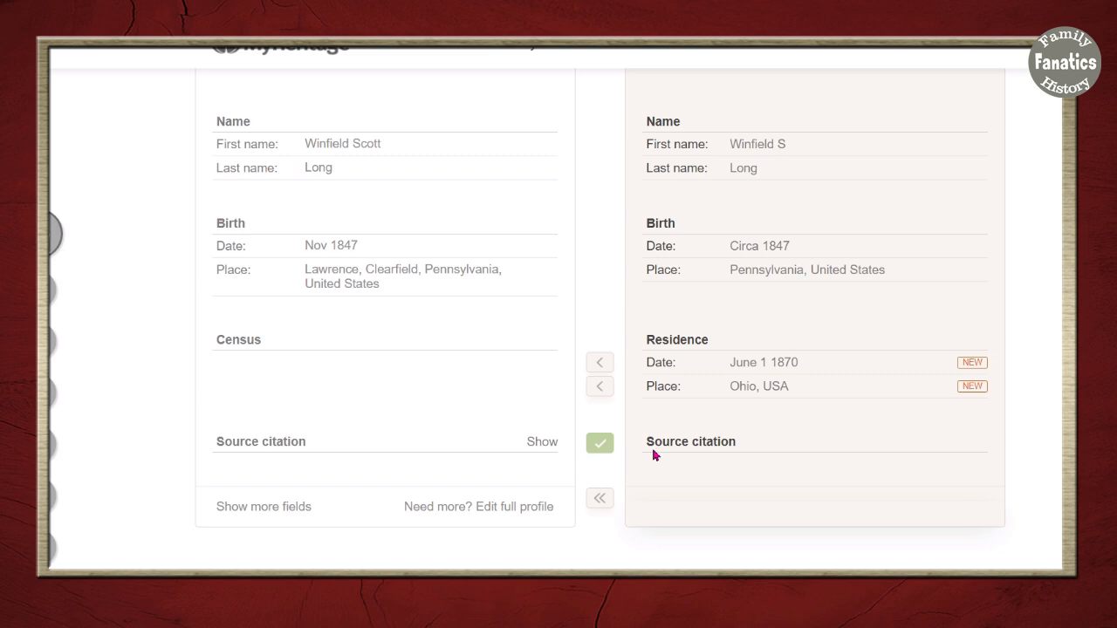
pyautogui.scroll(-10, 654, 455)
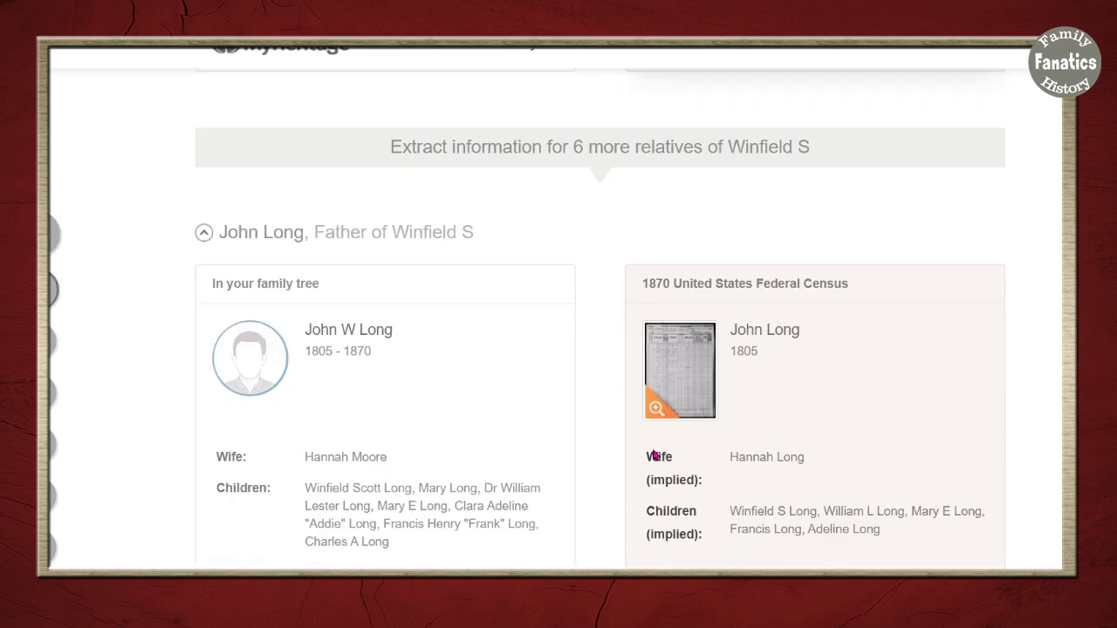
pyautogui.scroll(5, 654, 454)
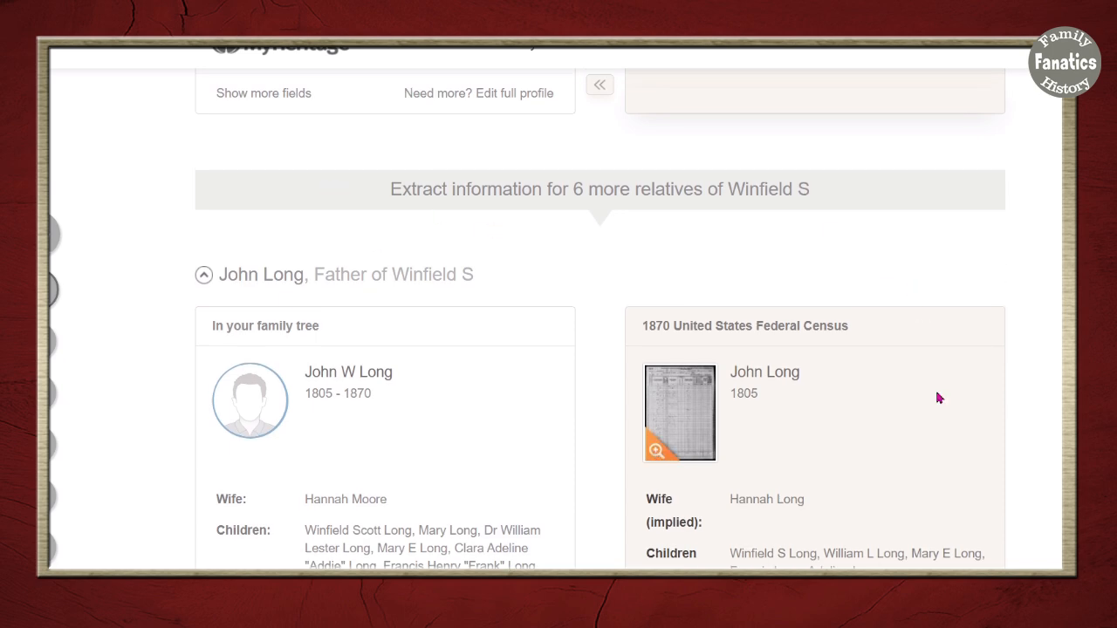
pyautogui.scroll(-5, 940, 454)
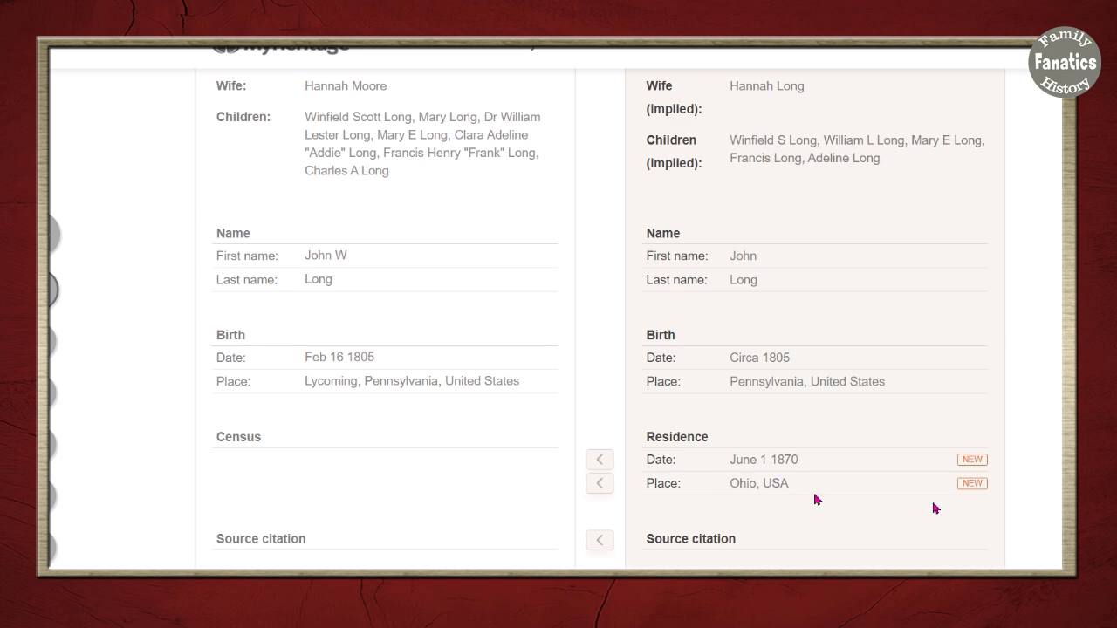
pyautogui.scroll(-7, 1019, 561)
pyautogui.scroll(-12, 1018, 558)
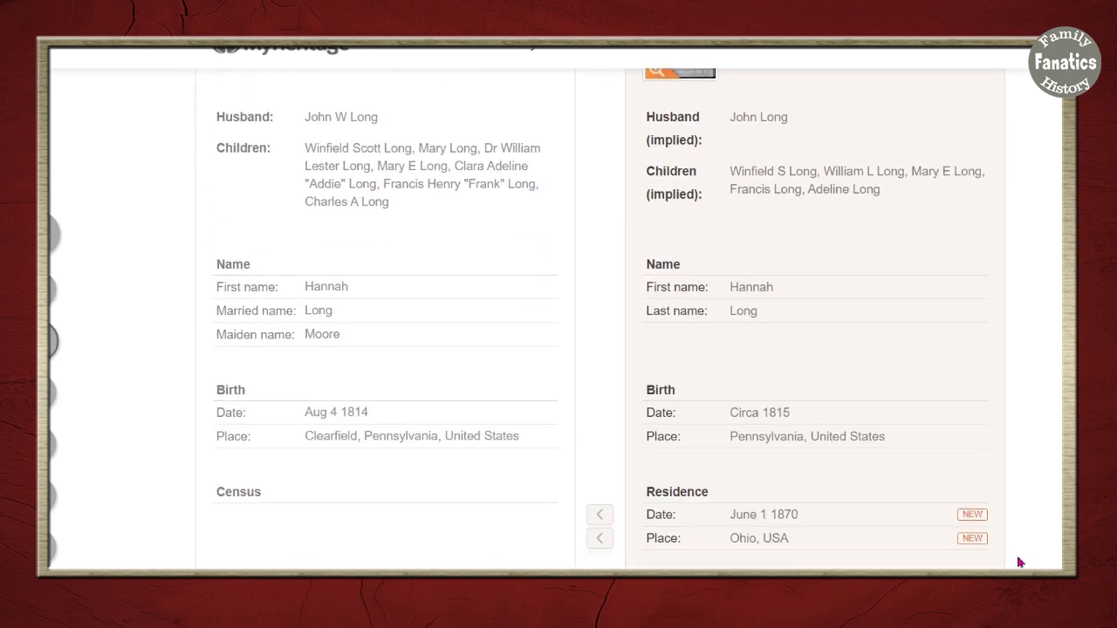
pyautogui.scroll(-20, 1019, 563)
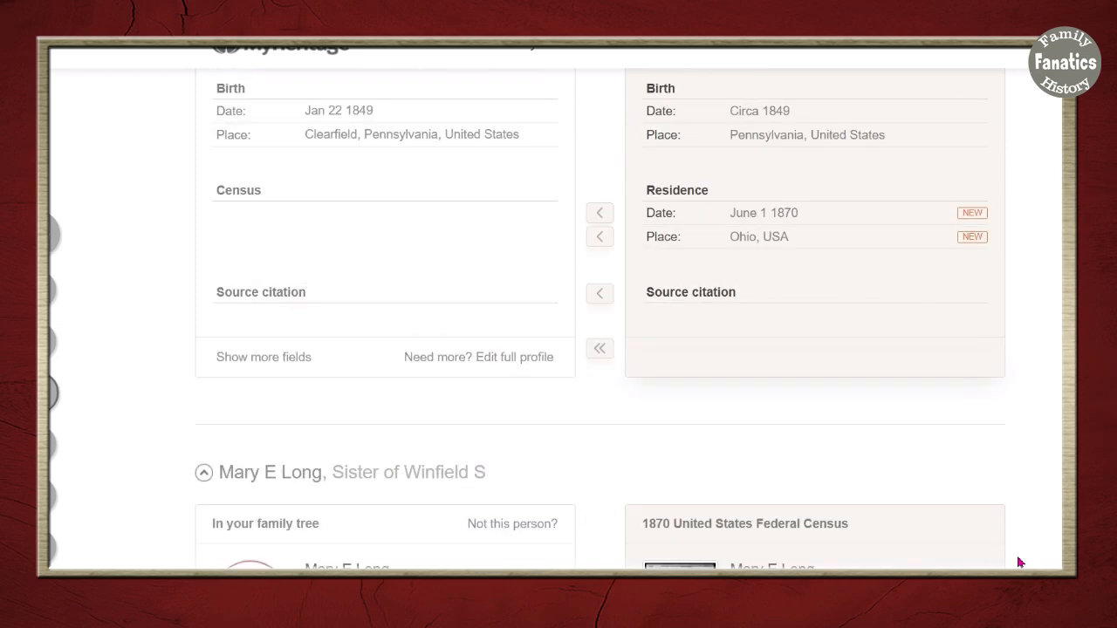
pyautogui.scroll(-7, 1019, 563)
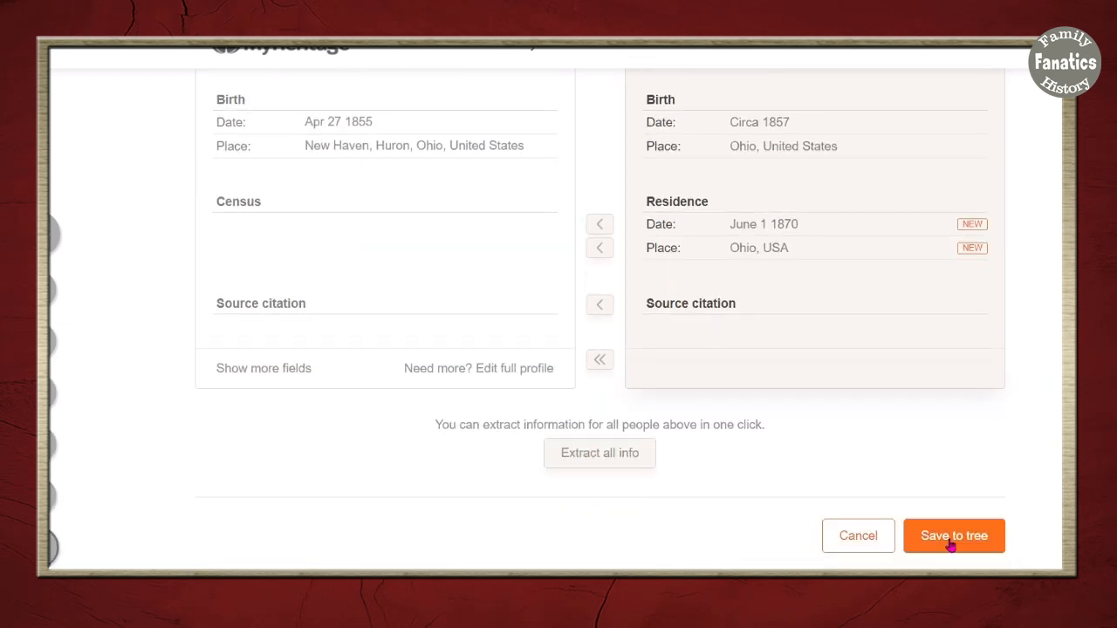
pyautogui.click(949, 536)
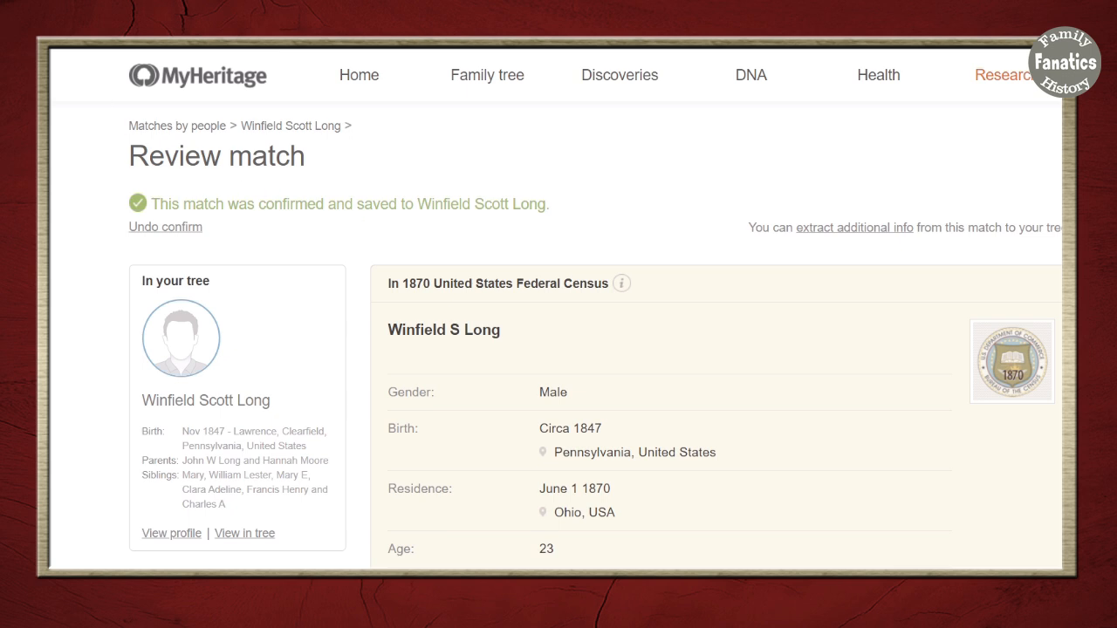
# - Go back to the pending matches and open the FamilySearch Family Tree match for review
pyautogui.rightClick(54, 42)
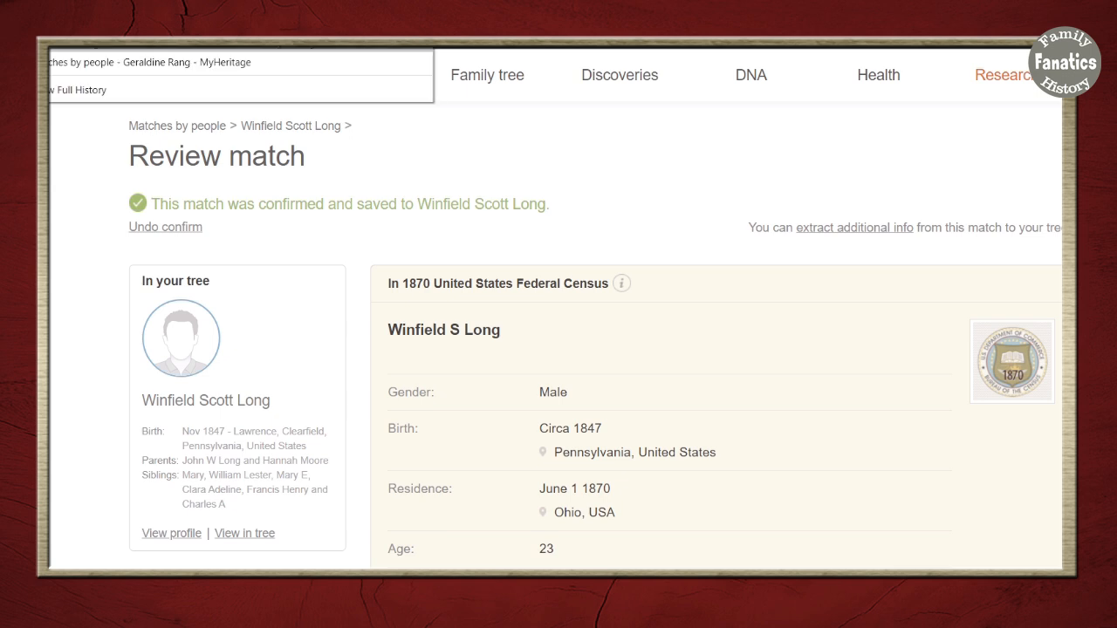
pyautogui.click(131, 58)
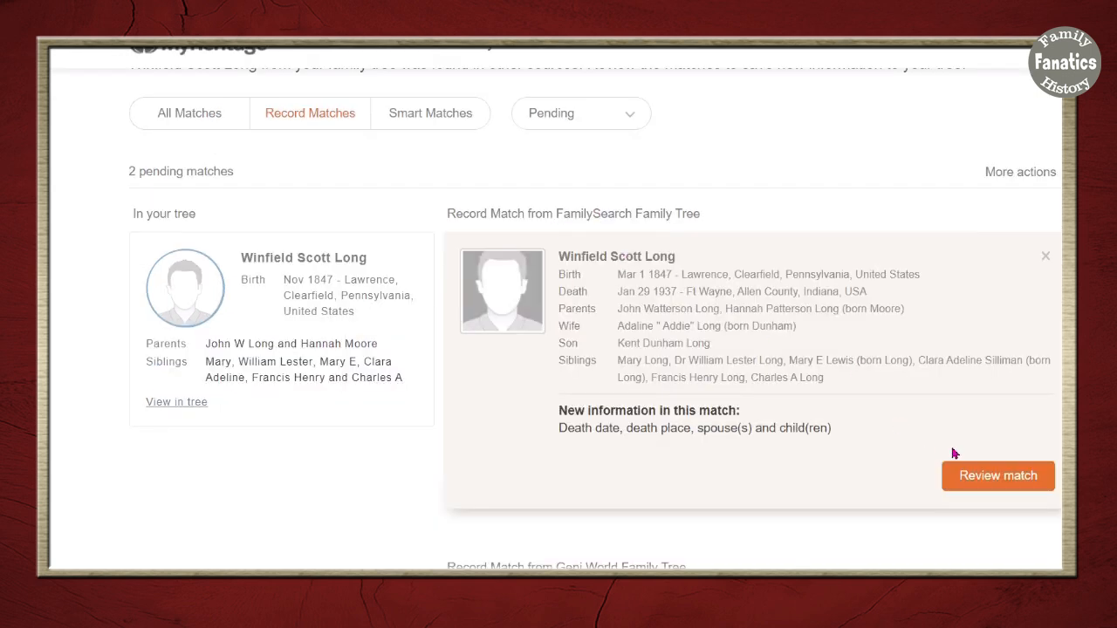
pyautogui.click(999, 486)
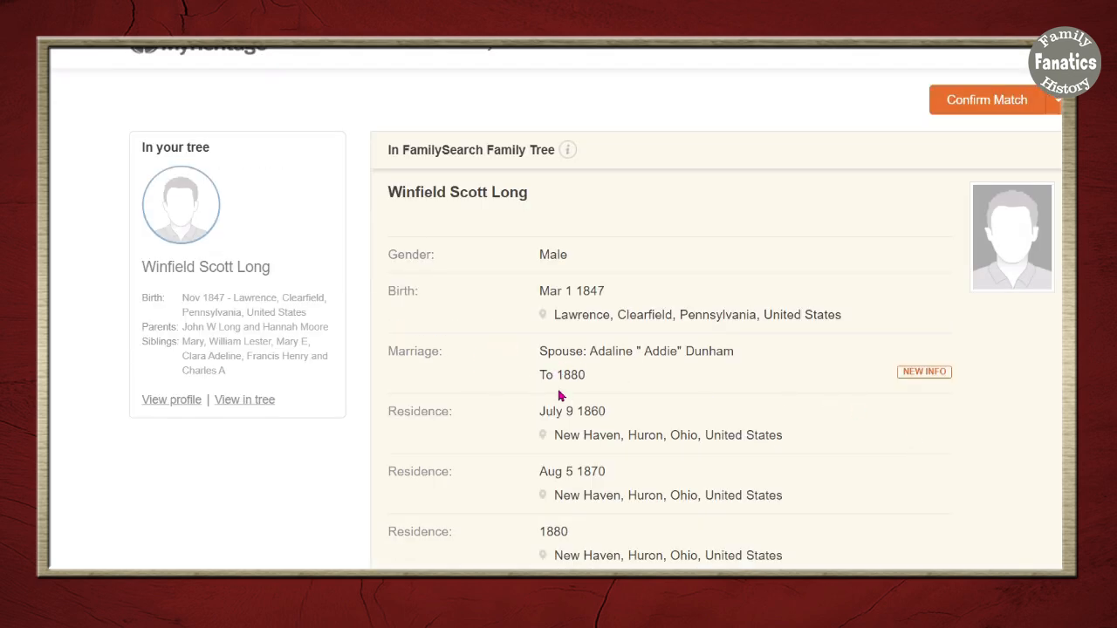
pyautogui.scroll(-5, 802, 522)
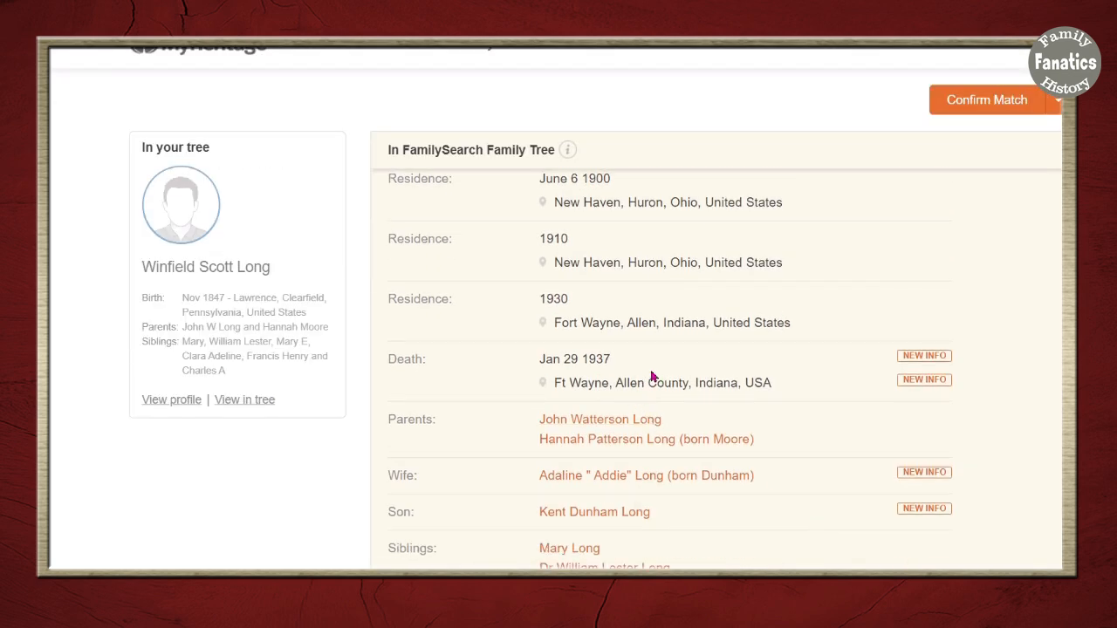
pyautogui.scroll(-3, 832, 507)
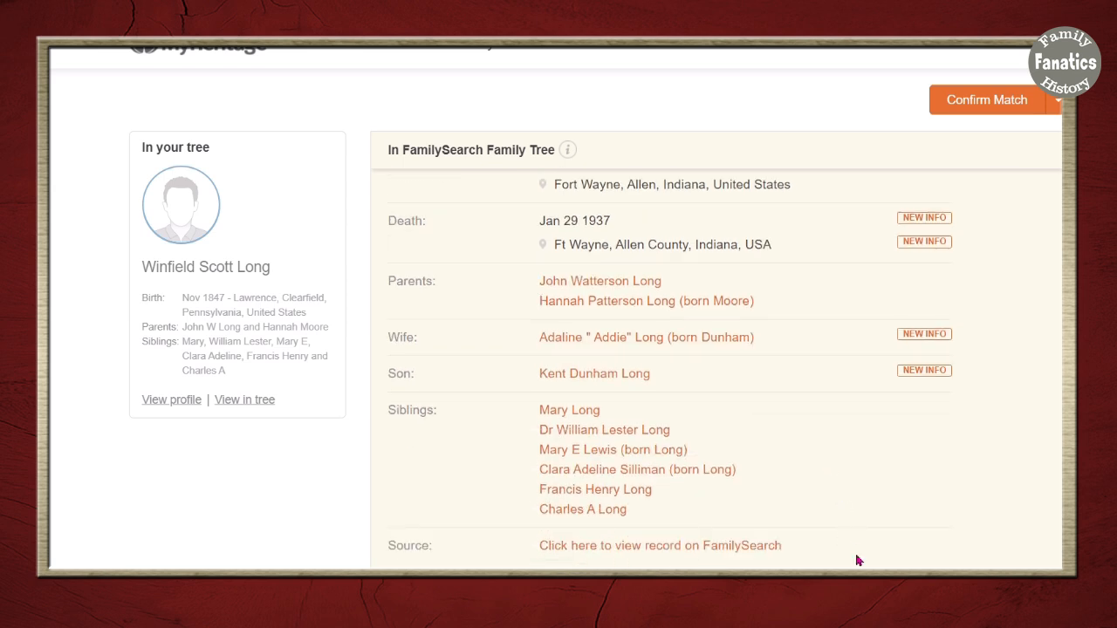
pyautogui.scroll(1, 715, 375)
pyautogui.scroll(-4, 716, 375)
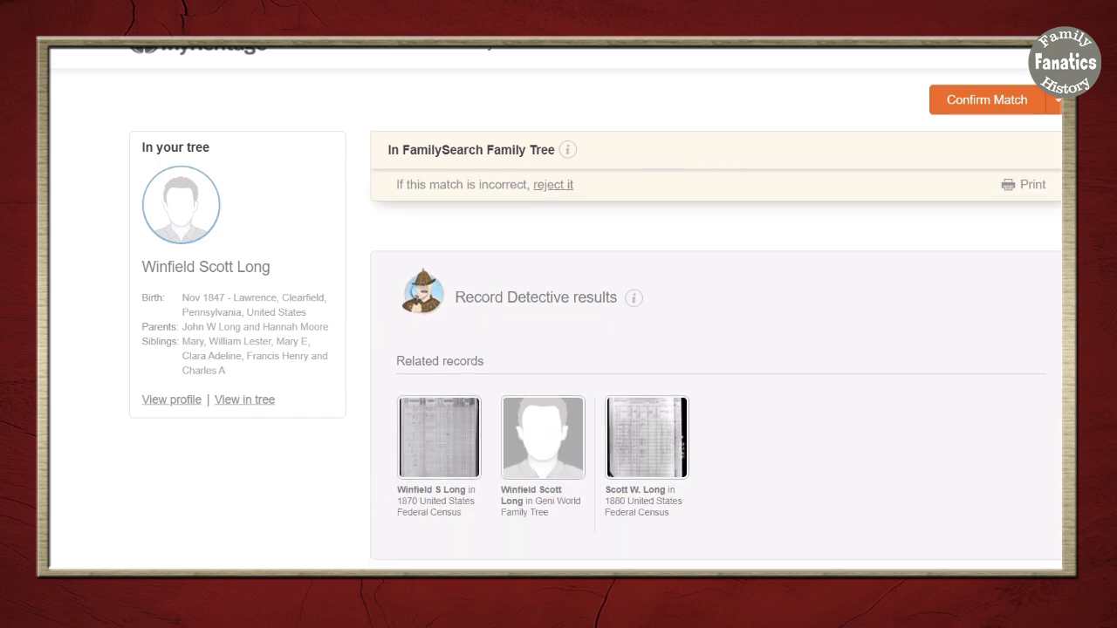
# - Confirm the FamilySearch Family Tree match and begin extracting its details manually
pyautogui.click(1005, 105)
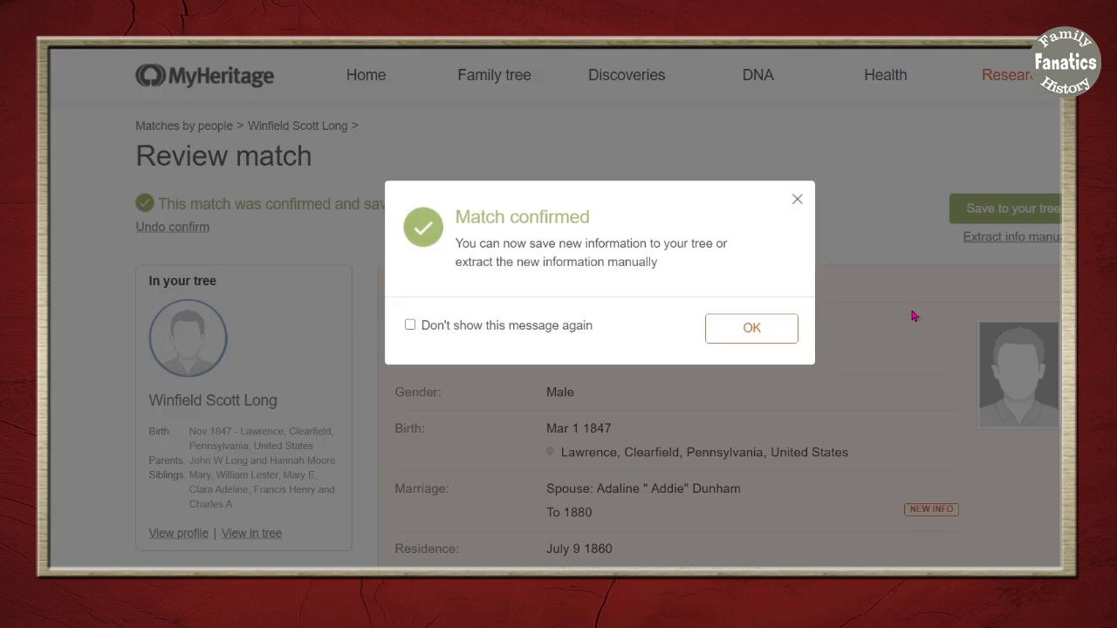
pyautogui.click(752, 329)
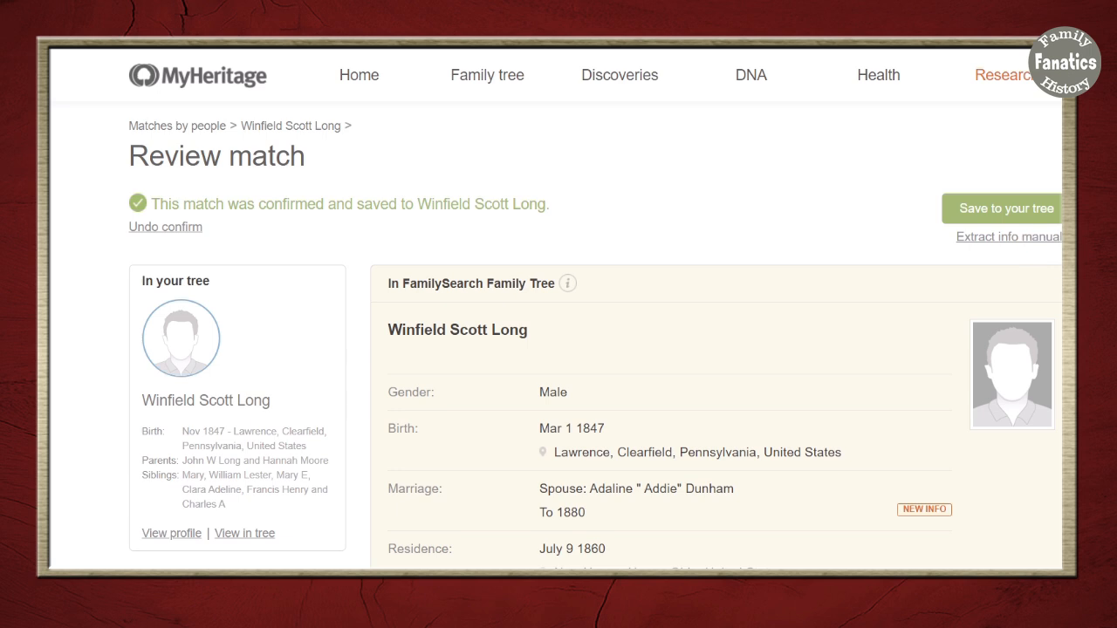
pyautogui.click(1008, 236)
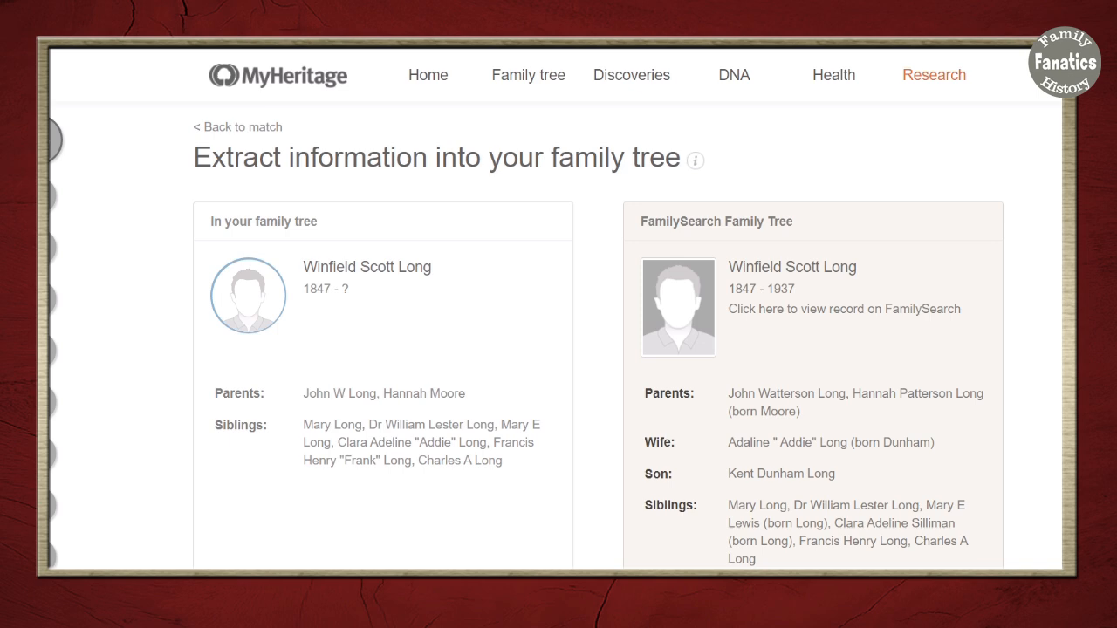
# - Copy the 1880 marriage, New Haven 1900 residence and Jan 29 1937 Ft Wayne death to Winfield
pyautogui.scroll(-5, 559, 349)
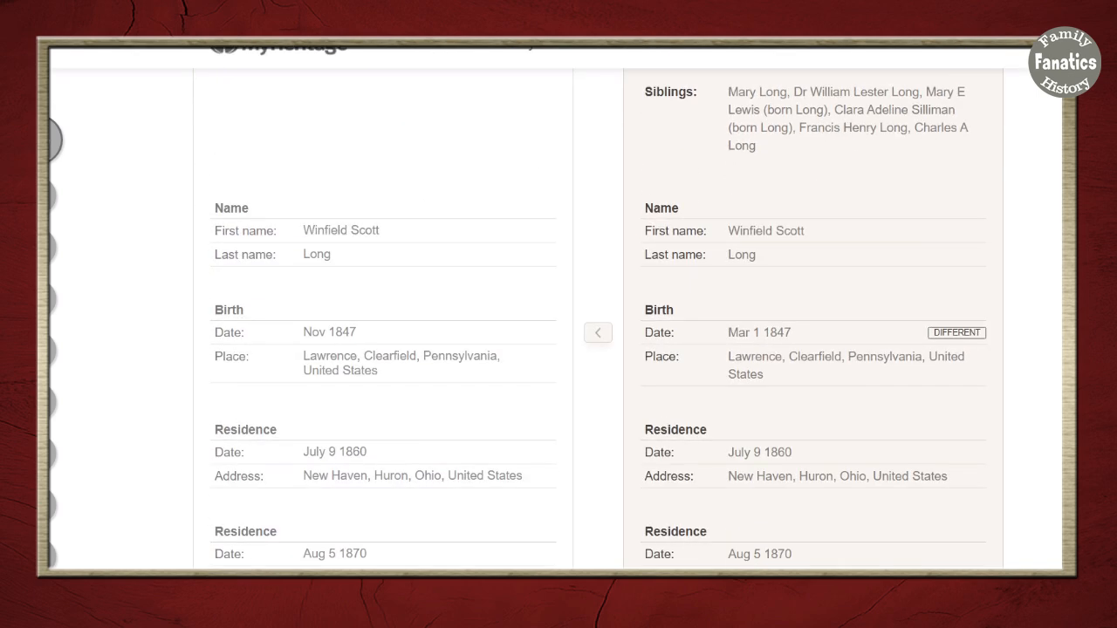
pyautogui.scroll(-5, 938, 244)
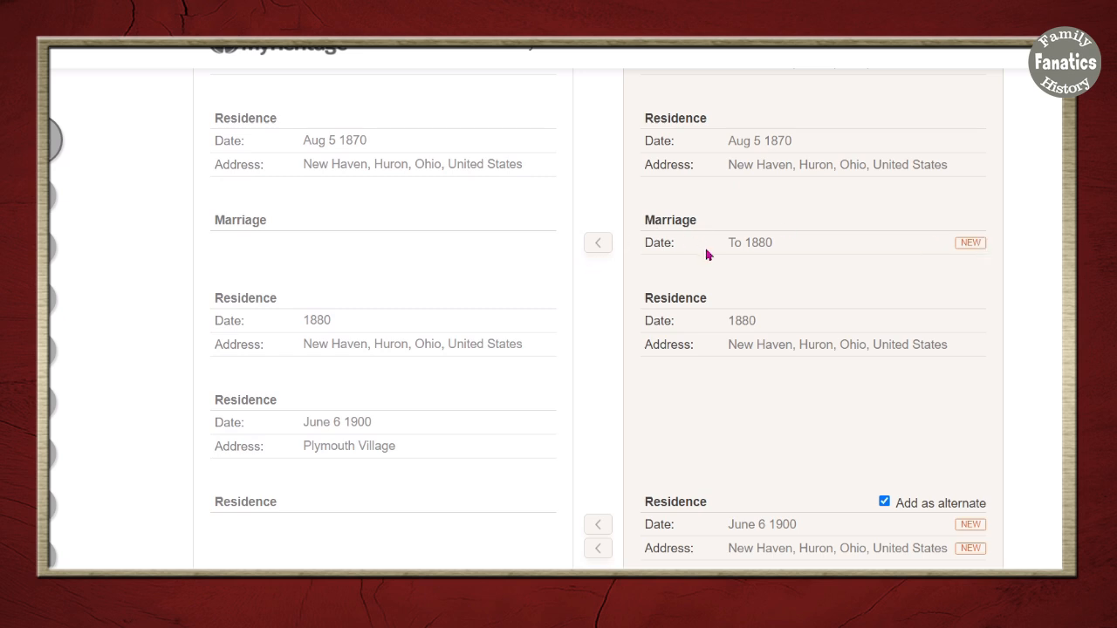
pyautogui.click(598, 242)
pyautogui.scroll(-2, 1054, 416)
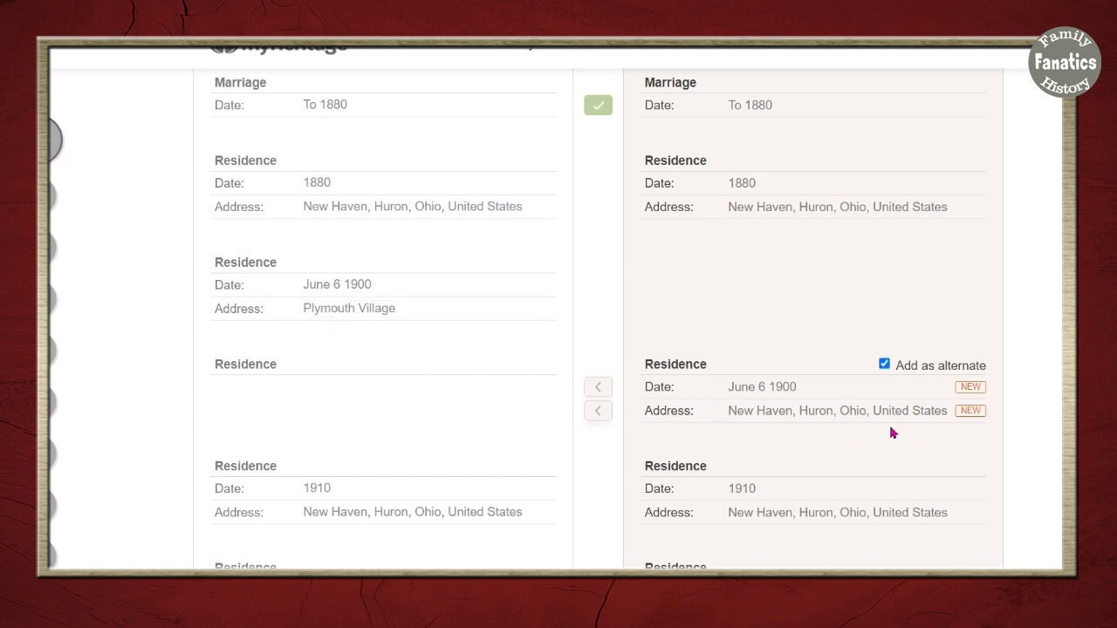
pyautogui.click(884, 363)
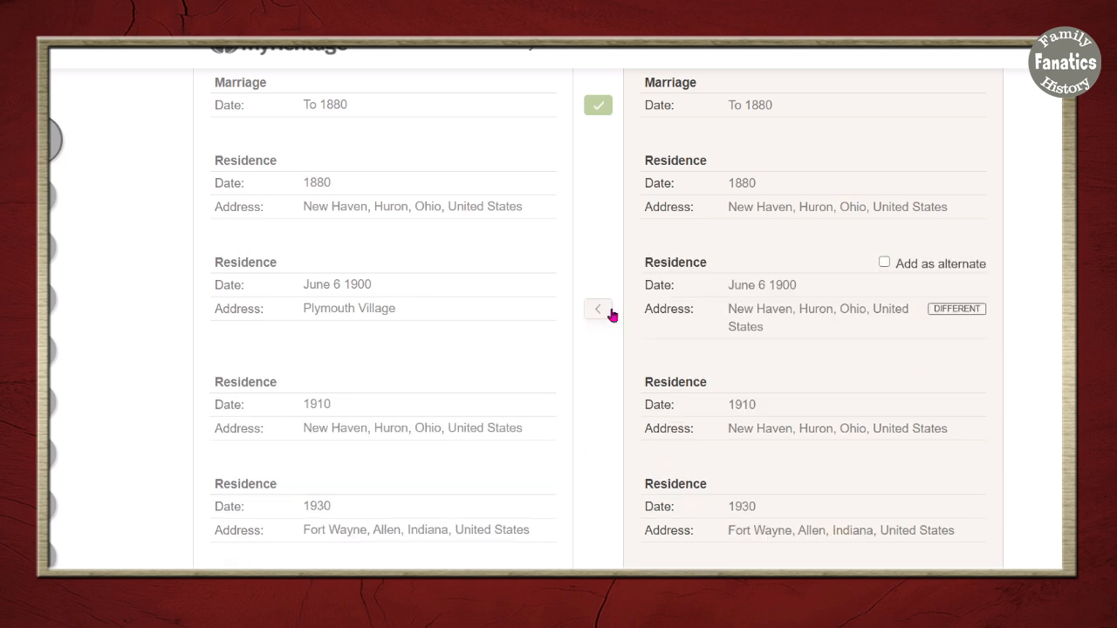
pyautogui.click(611, 311)
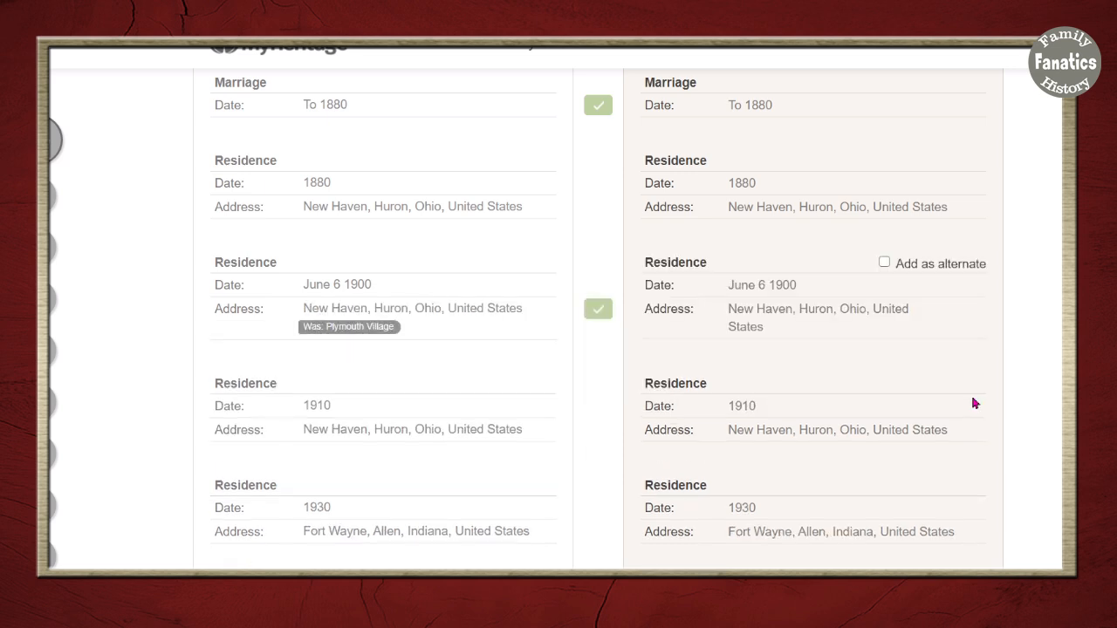
pyautogui.scroll(-3, 975, 403)
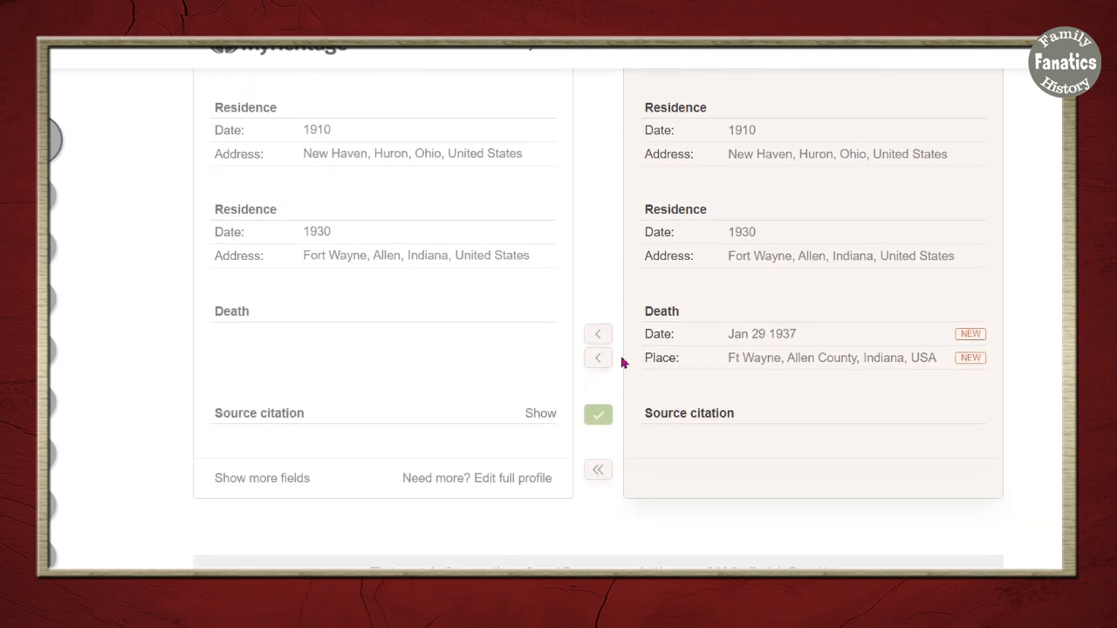
pyautogui.click(600, 338)
pyautogui.click(598, 357)
pyautogui.scroll(-5, 1034, 458)
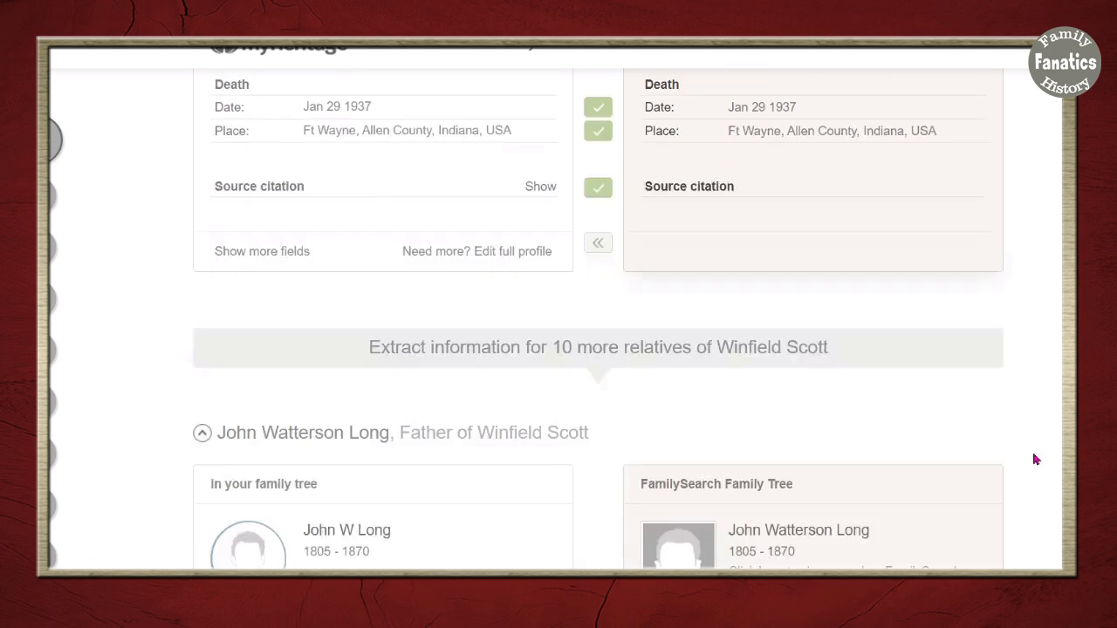
pyautogui.scroll(-20, 1034, 458)
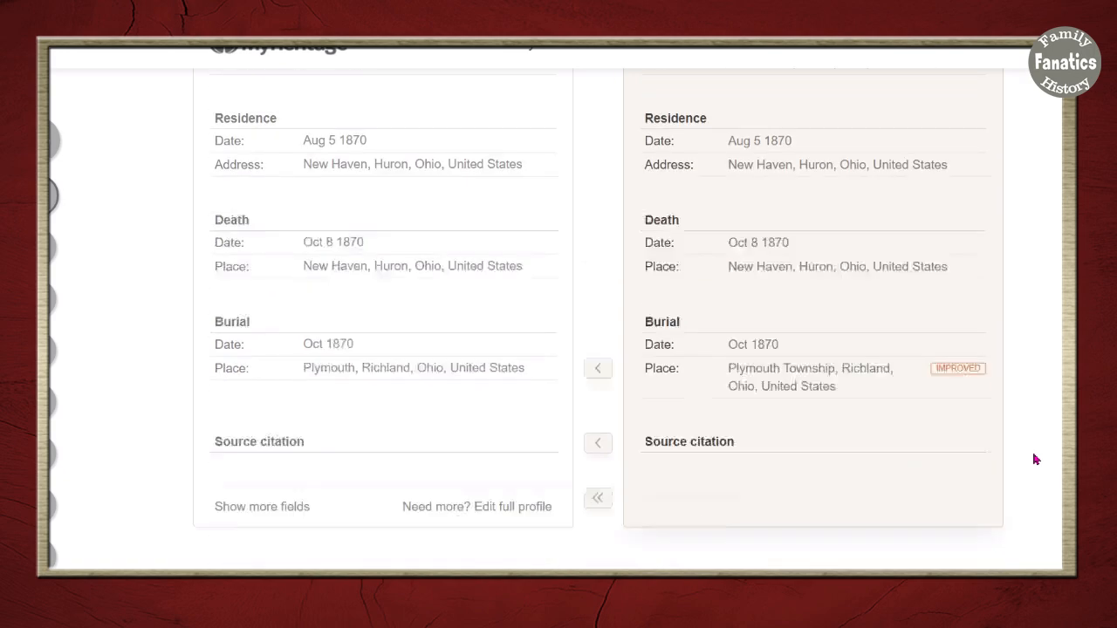
pyautogui.scroll(-20, 1034, 458)
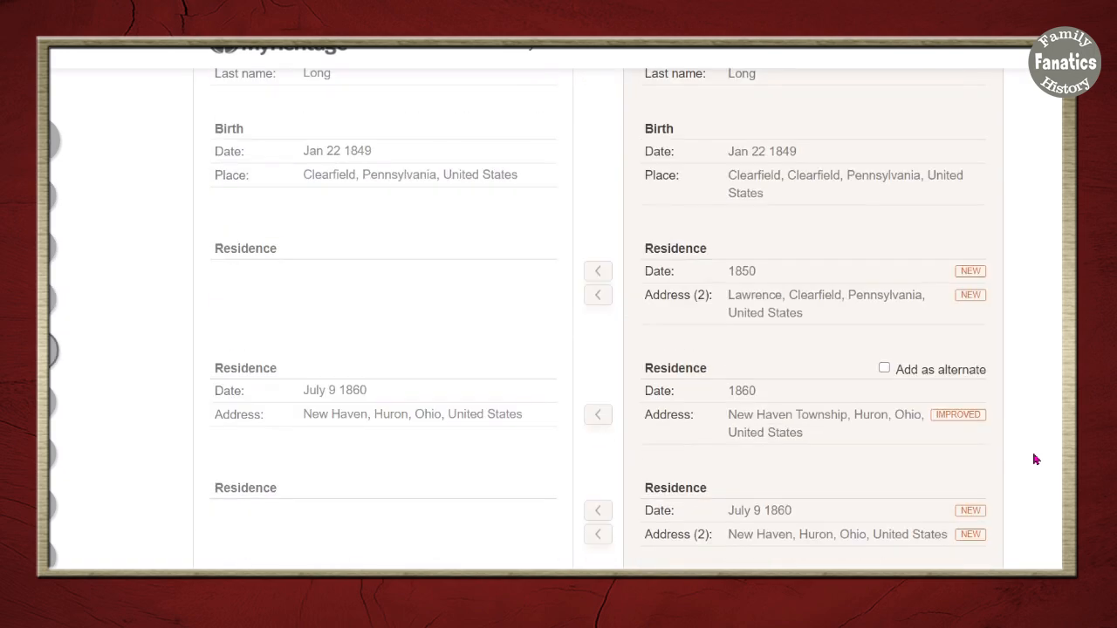
pyautogui.scroll(-20, 1034, 459)
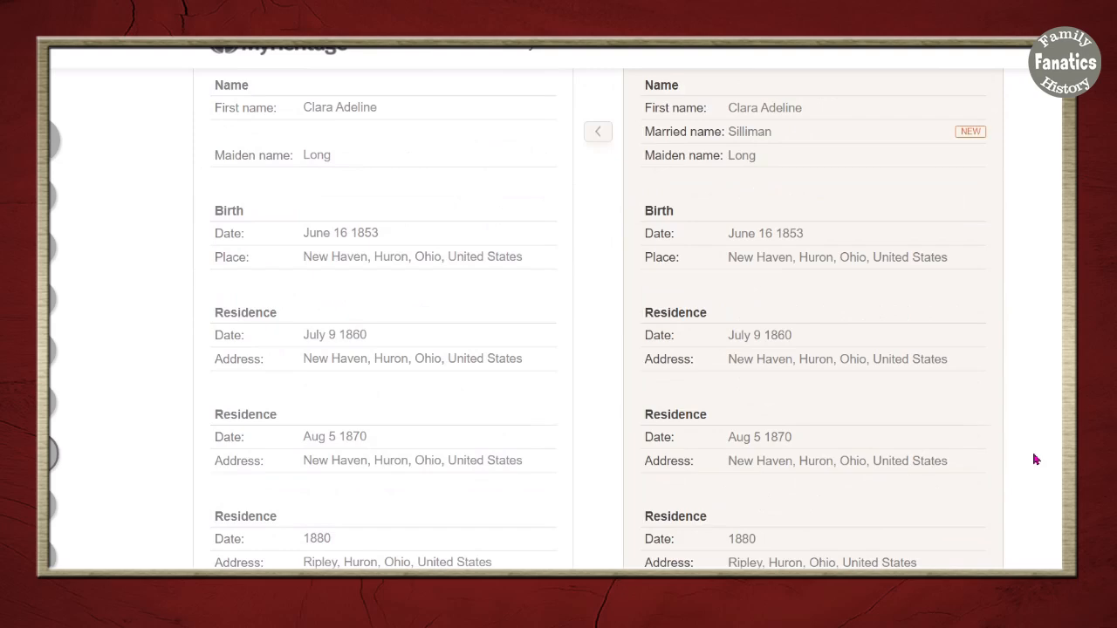
pyautogui.scroll(-12, 1034, 459)
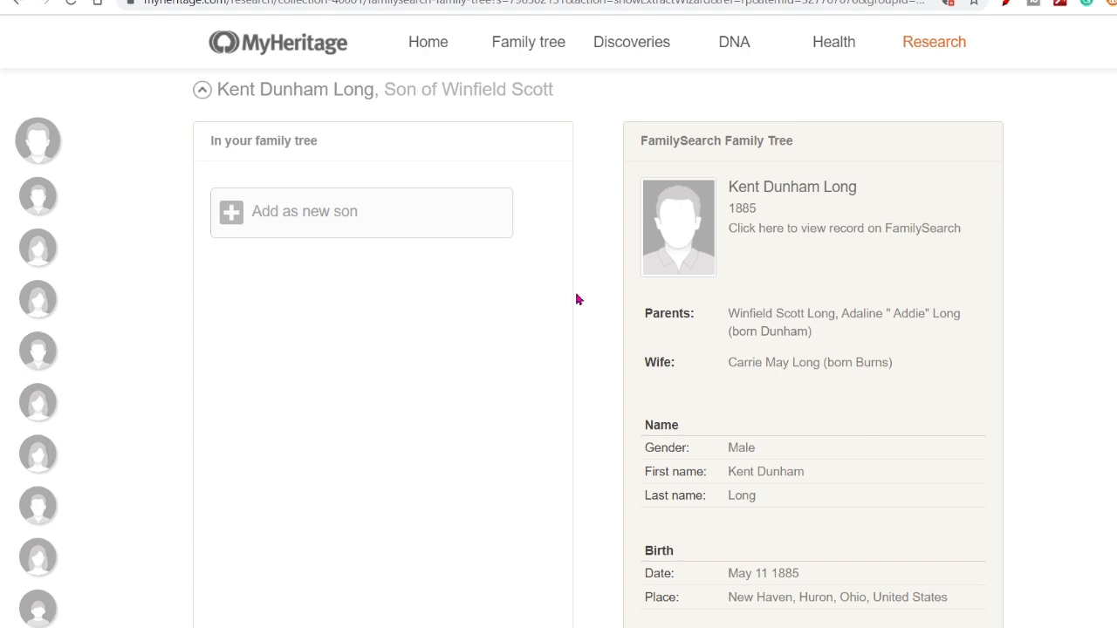
pyautogui.click(337, 214)
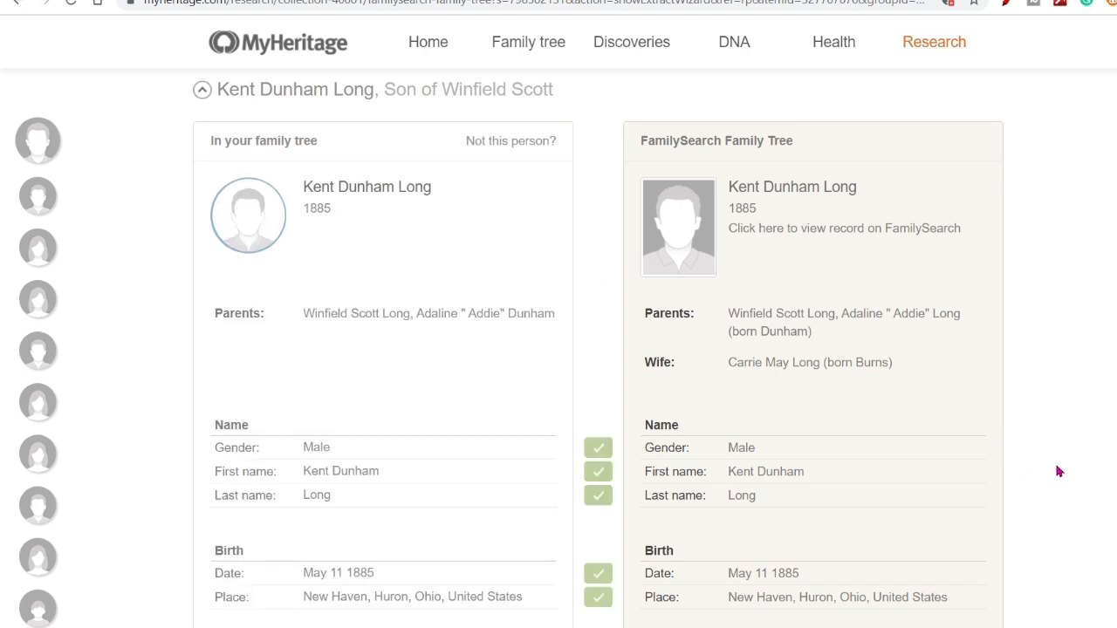
pyautogui.scroll(-5, 1059, 471)
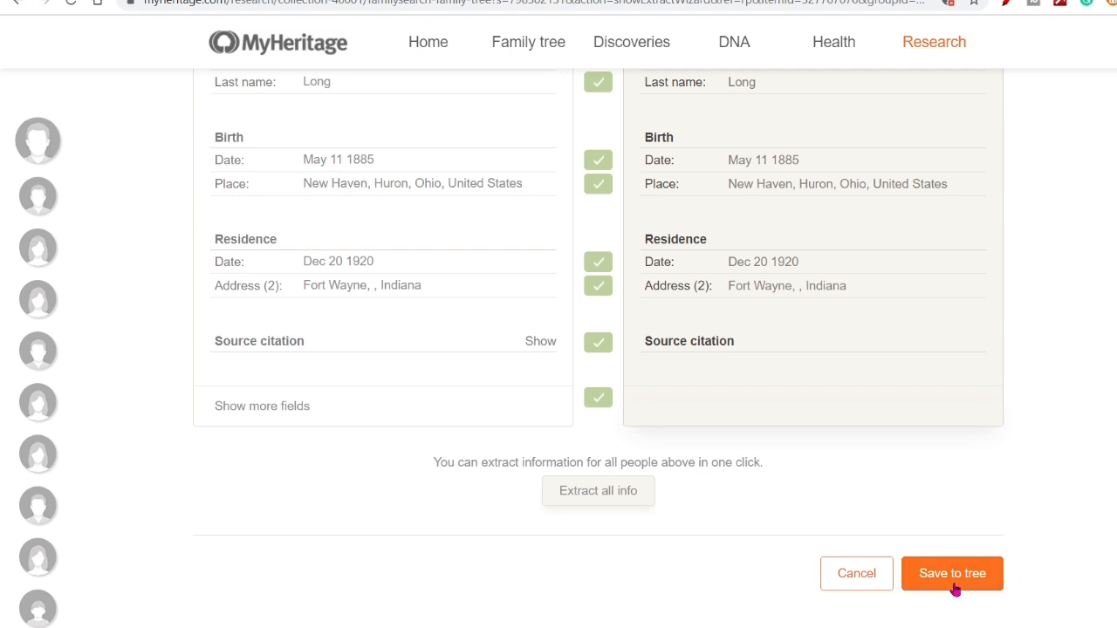
pyautogui.click(954, 589)
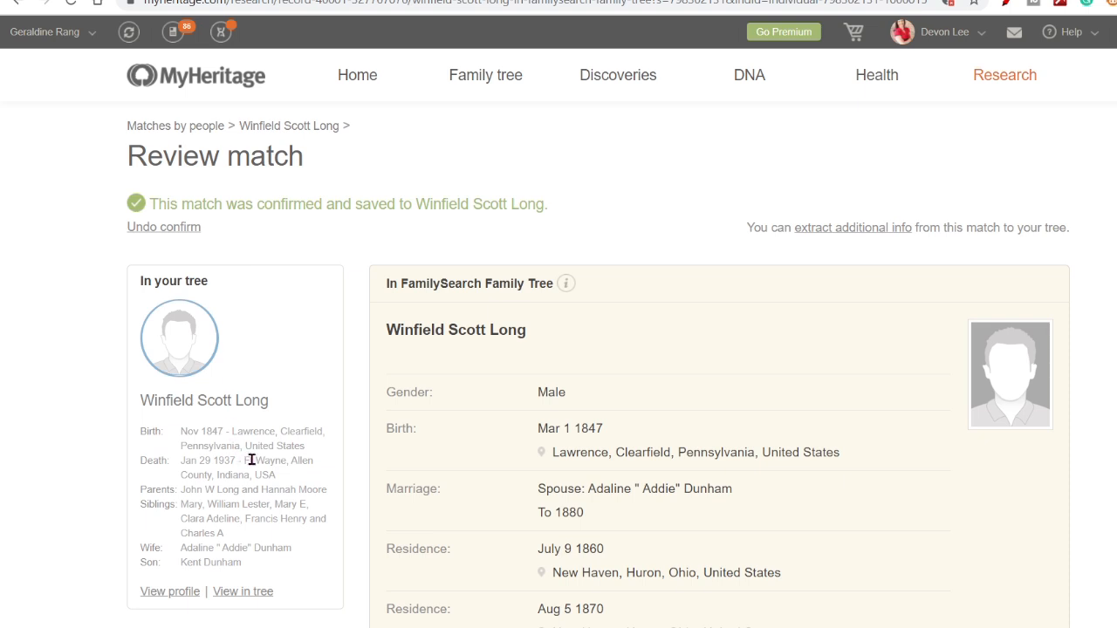
pyautogui.scroll(-2, 250, 459)
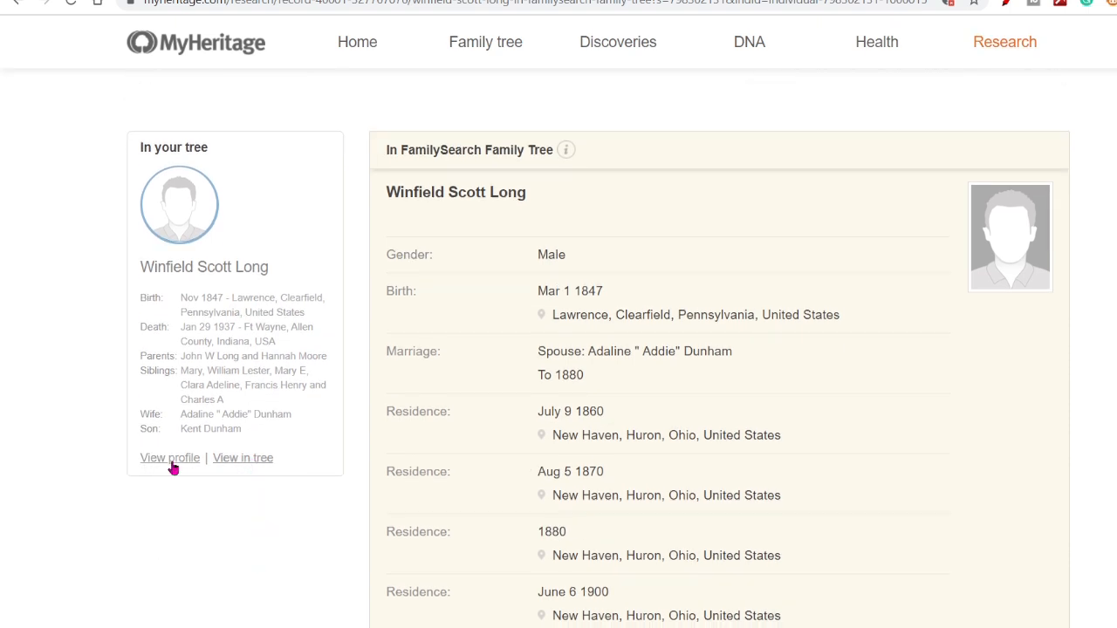
pyautogui.click(171, 462)
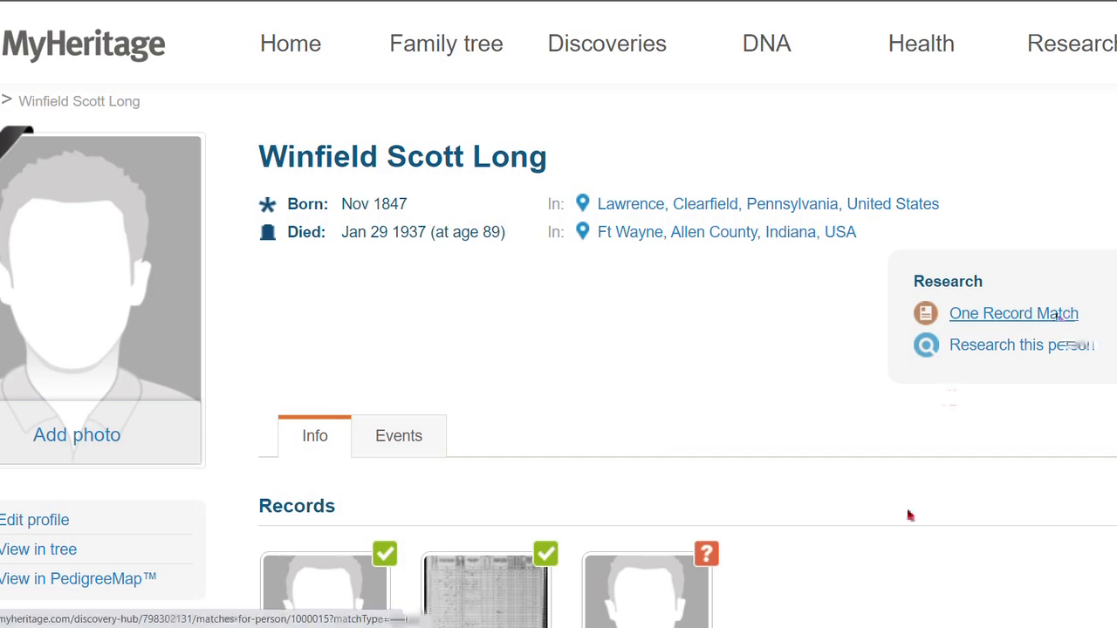
pyautogui.scroll(-6, 937, 470)
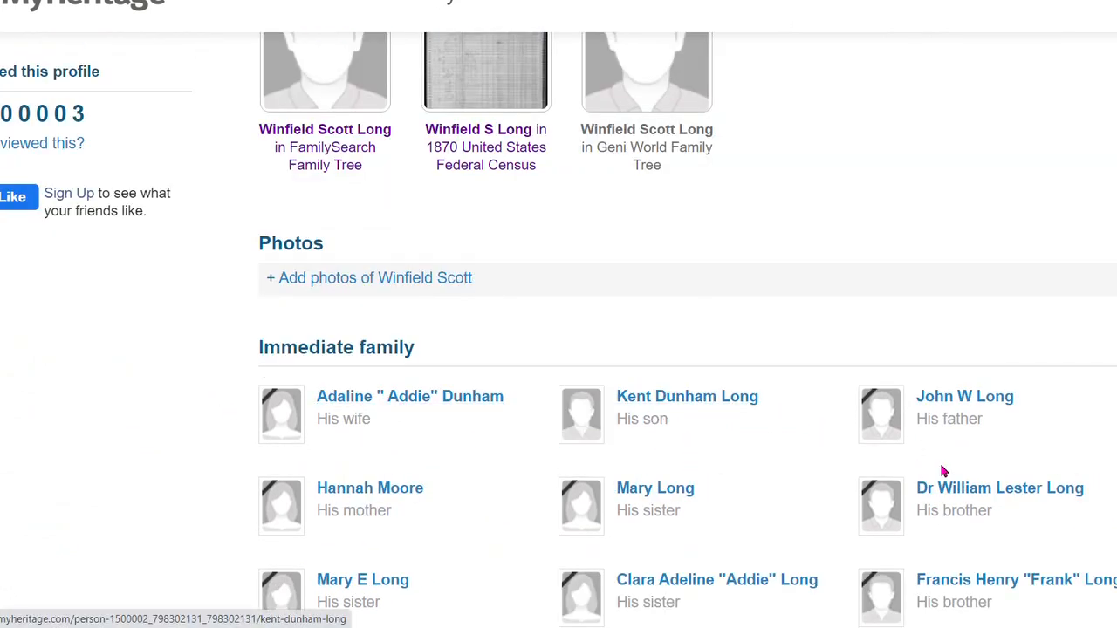
pyautogui.scroll(-2, 878, 444)
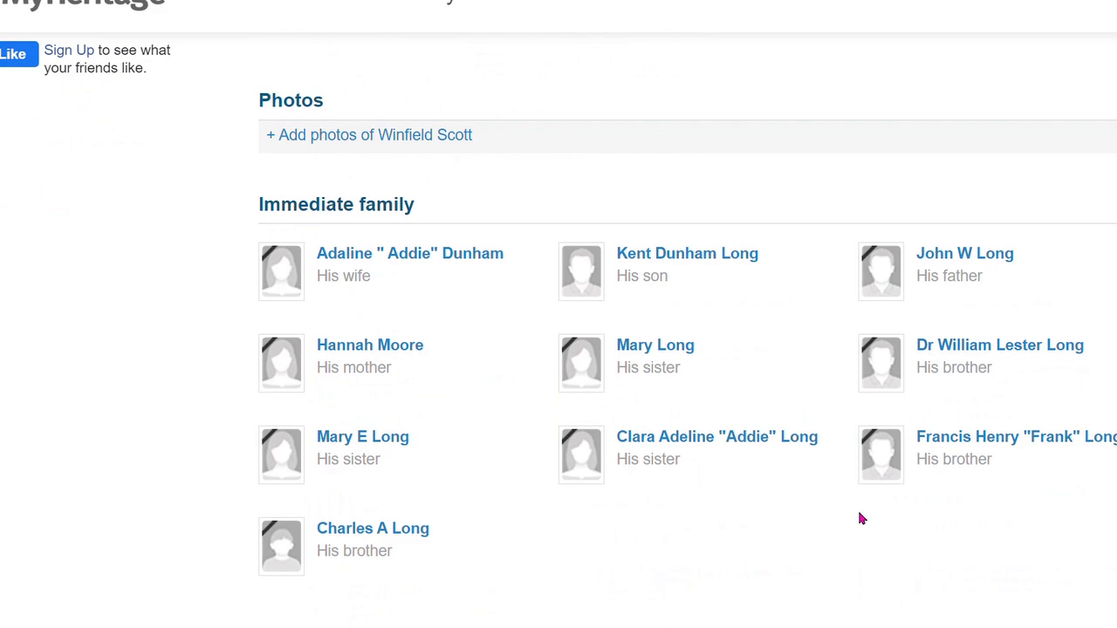
pyautogui.scroll(-5, 858, 520)
pyautogui.scroll(-6, 802, 464)
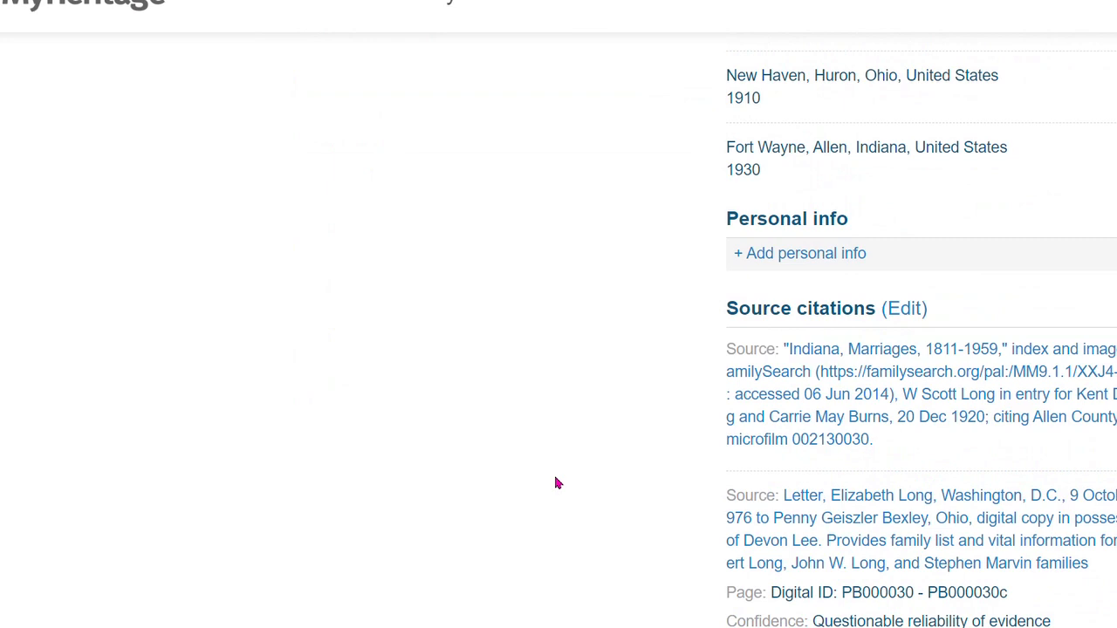
pyautogui.scroll(18, 556, 482)
pyautogui.scroll(3, 556, 483)
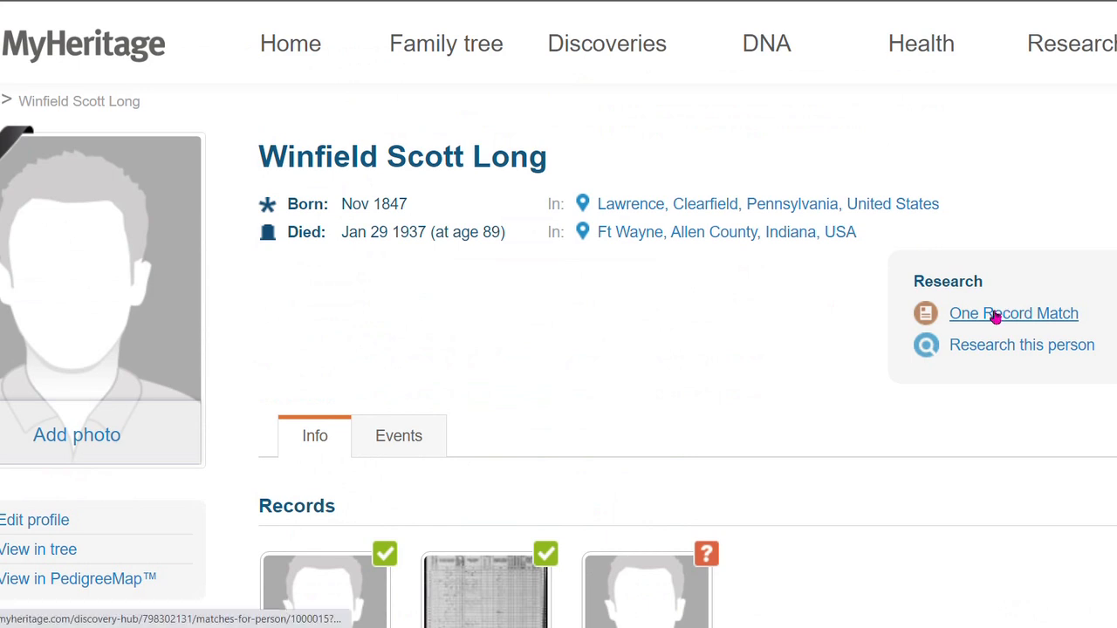